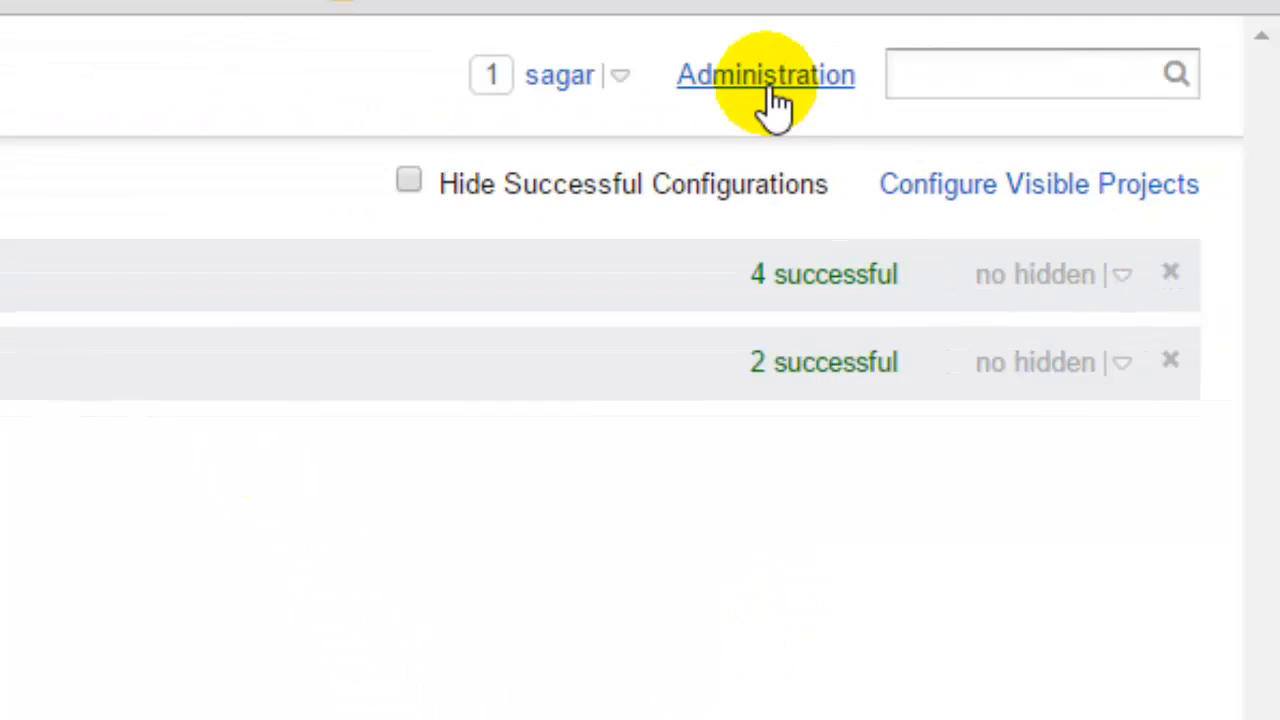
# Create a new project named Sample1 under the root project in the server administration, leaving the description blank.
pyautogui.click(769, 87)
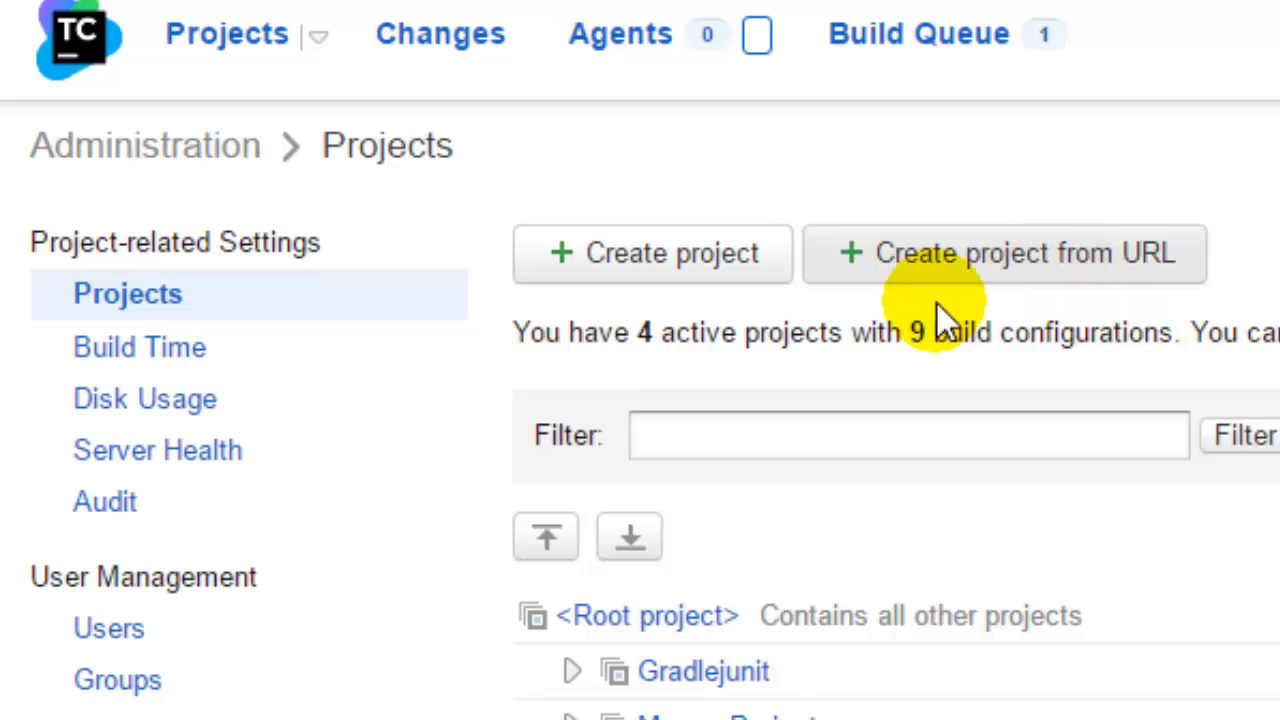
pyautogui.click(645, 266)
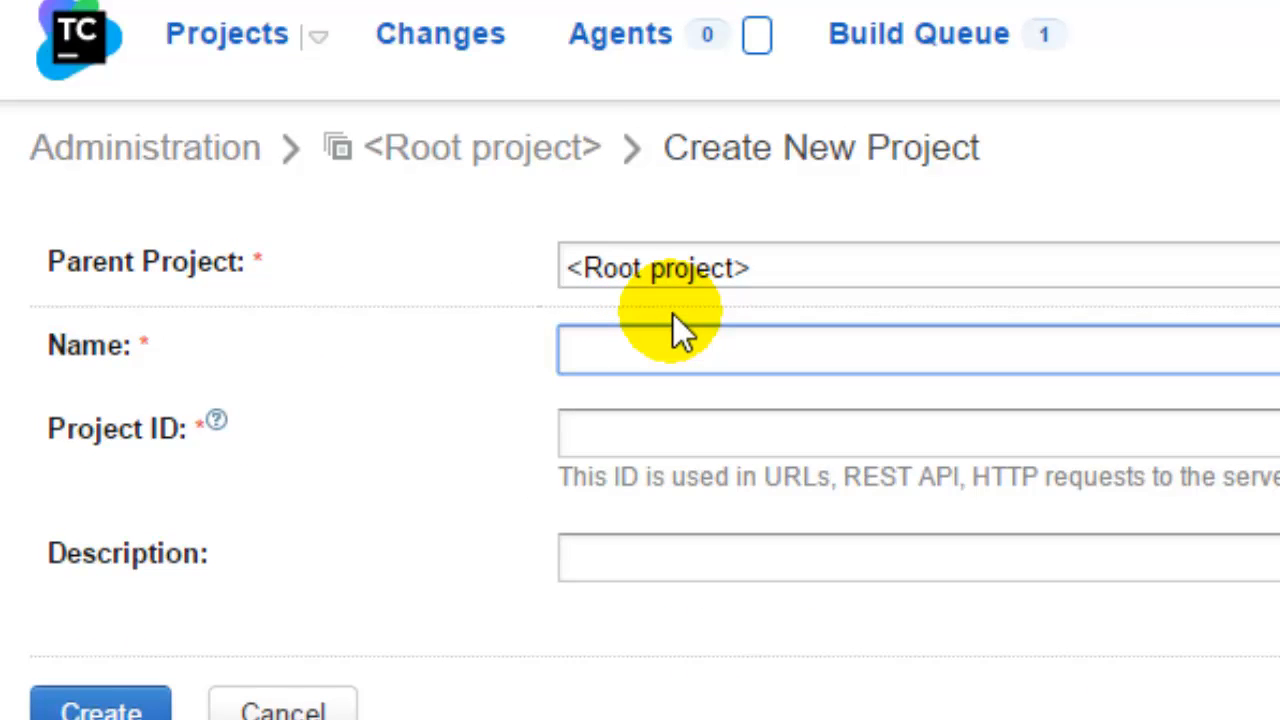
pyautogui.write('Sample')
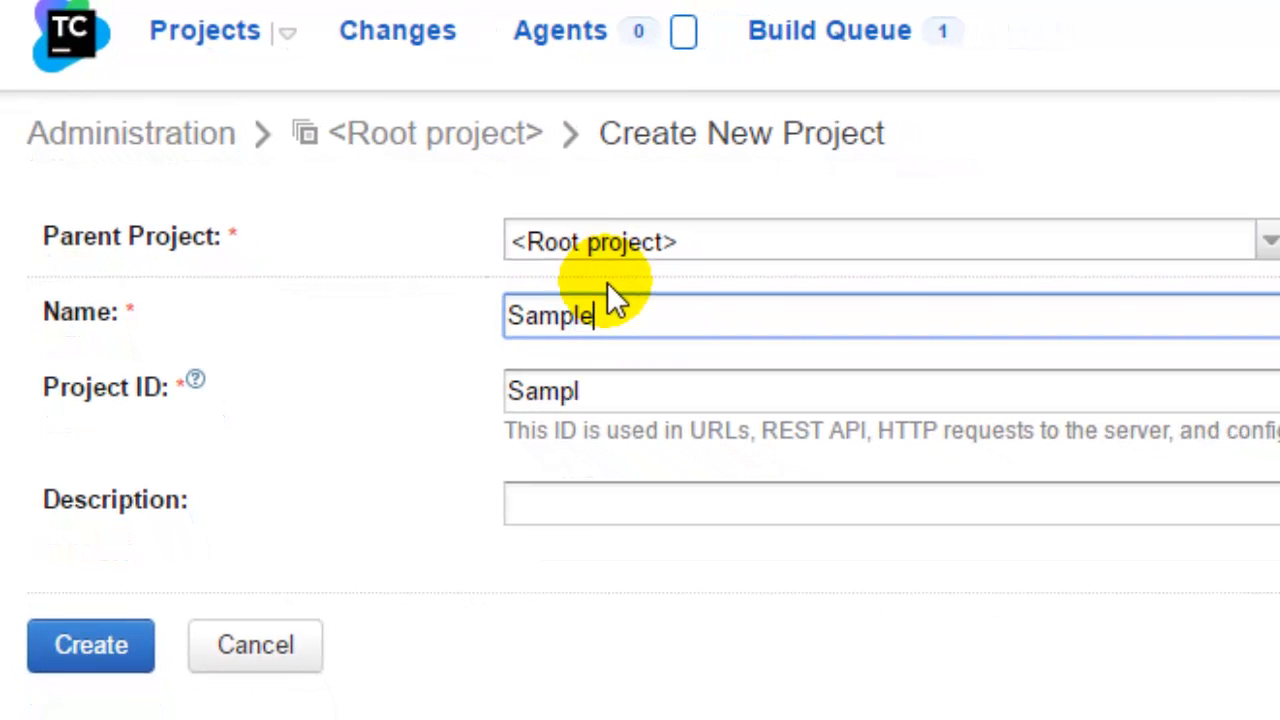
pyautogui.write('1')
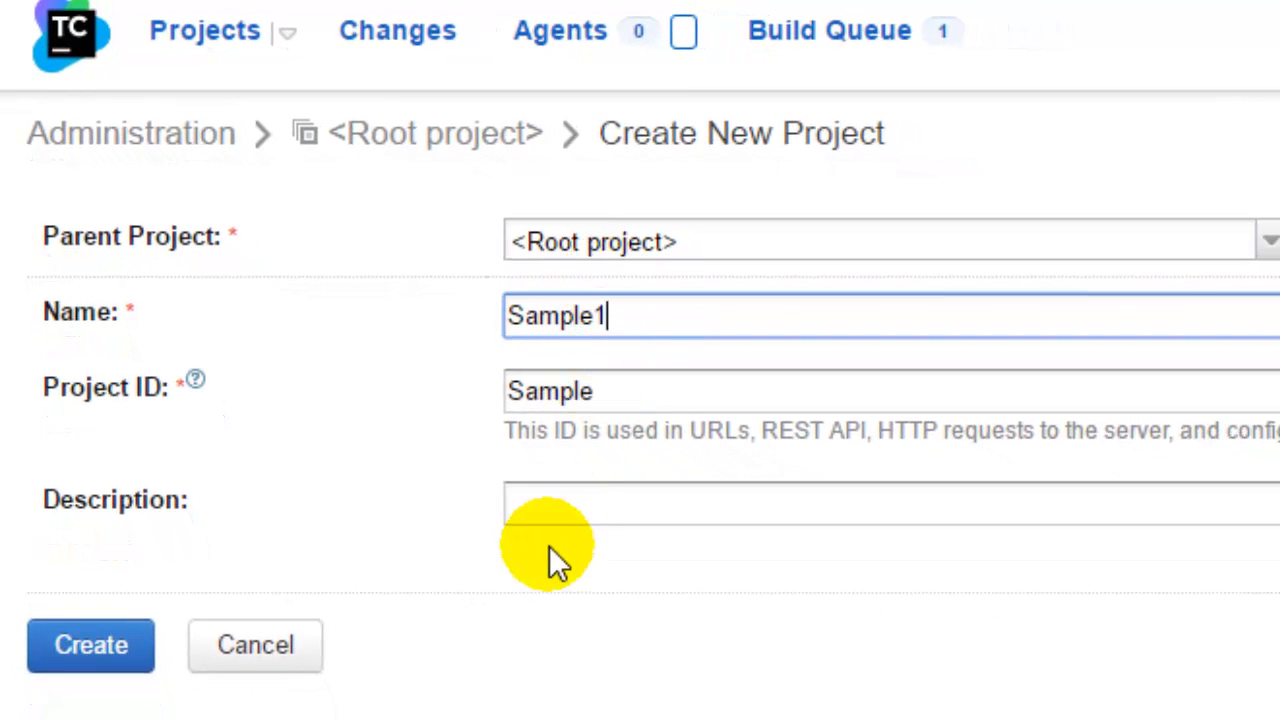
pyautogui.click(690, 505)
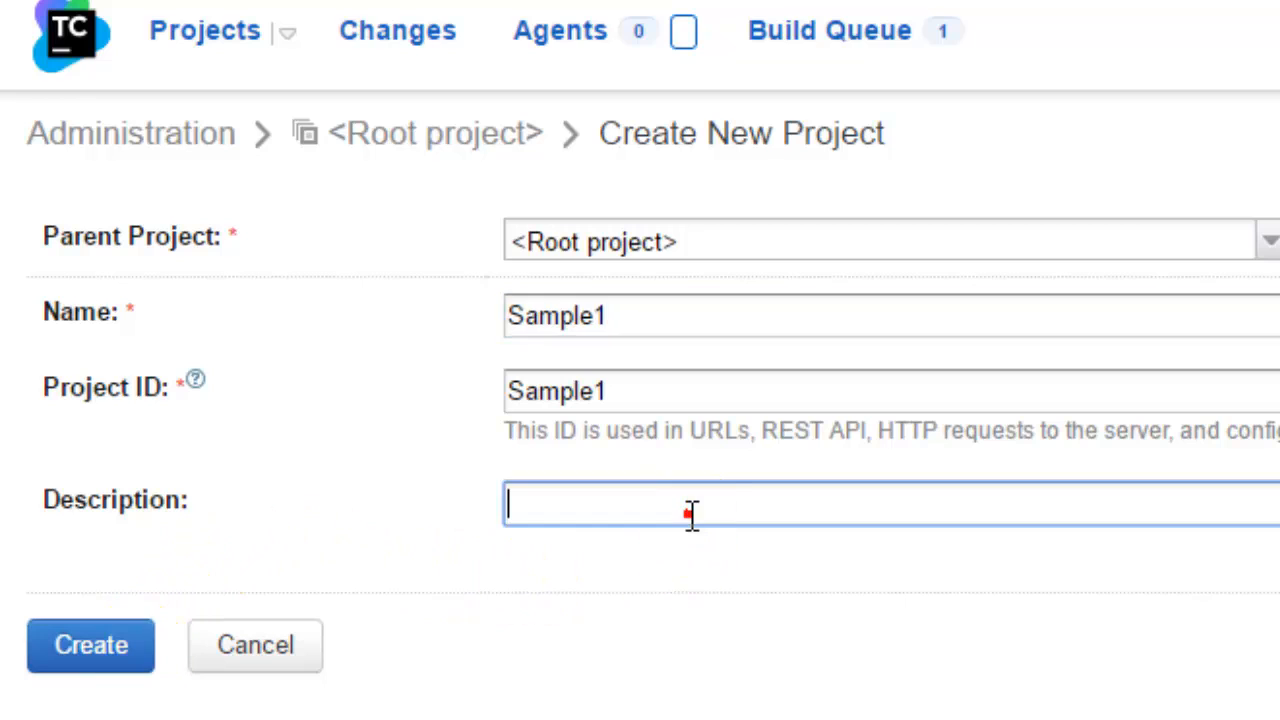
pyautogui.click(136, 638)
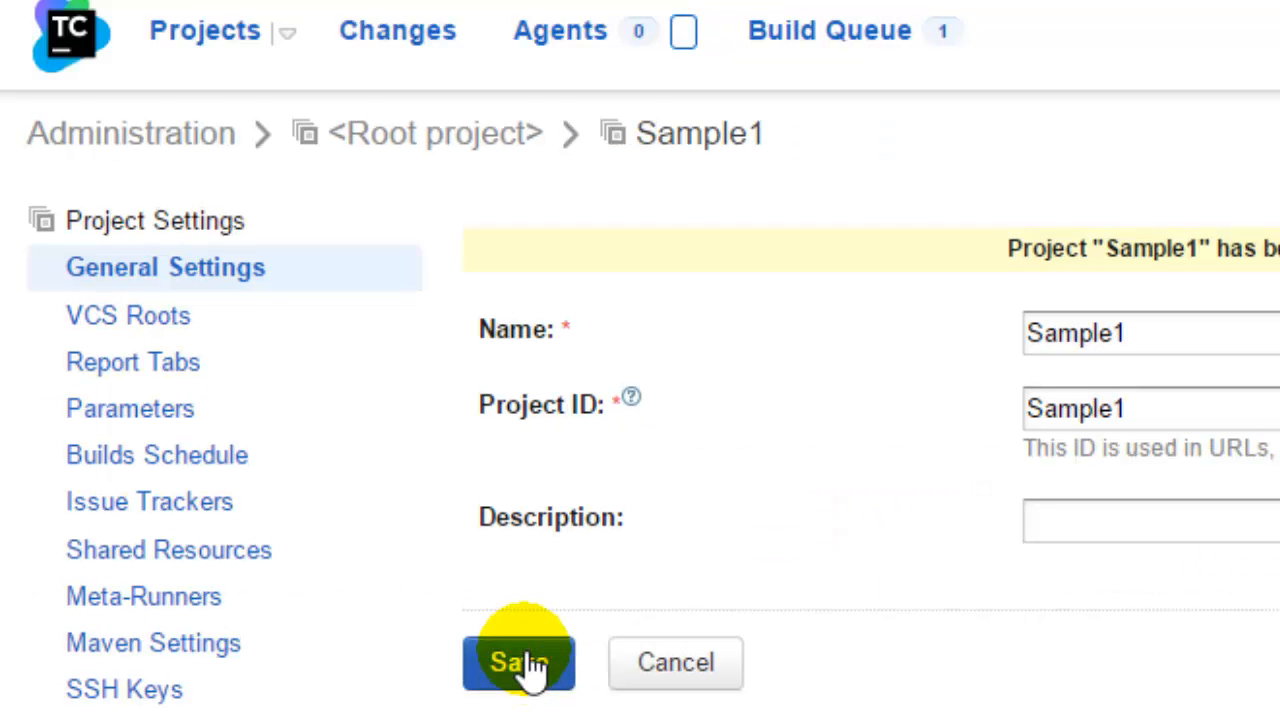
# Save the Sample1 project's general settings with an empty description.
pyautogui.click(1235, 527)
pyautogui.scroll(-4, 1235, 525)
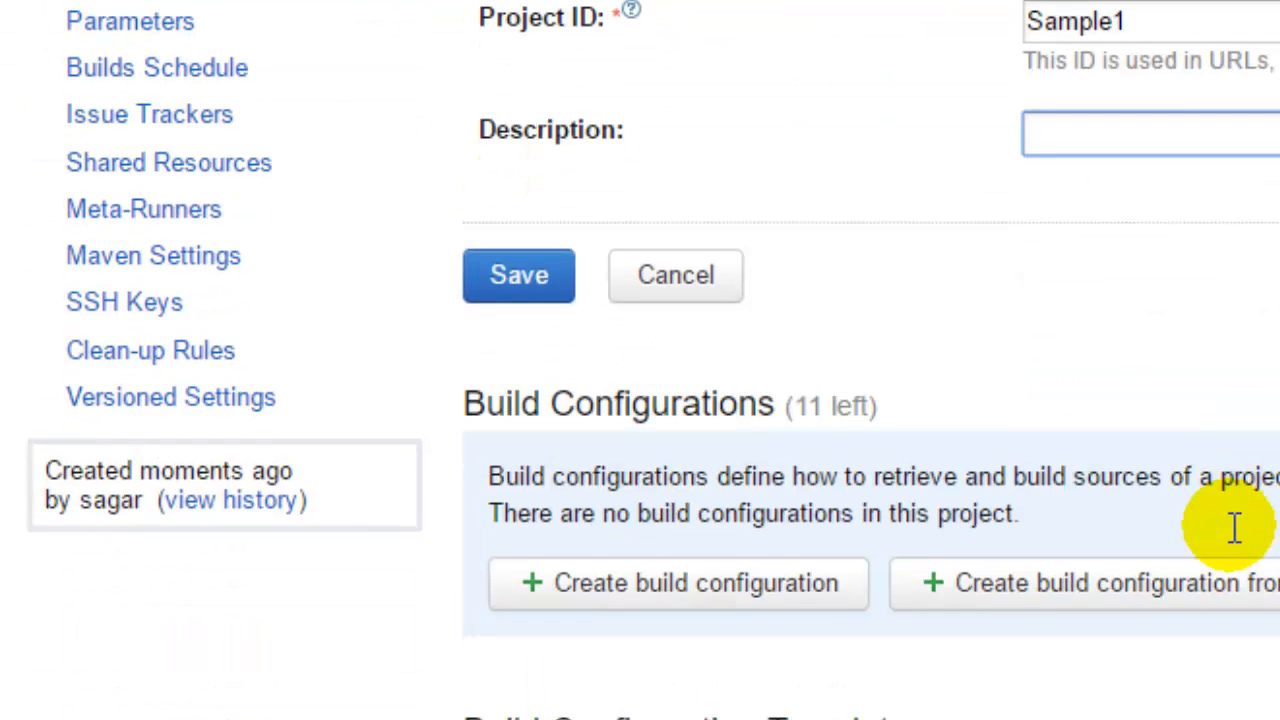
pyautogui.click(352, 274)
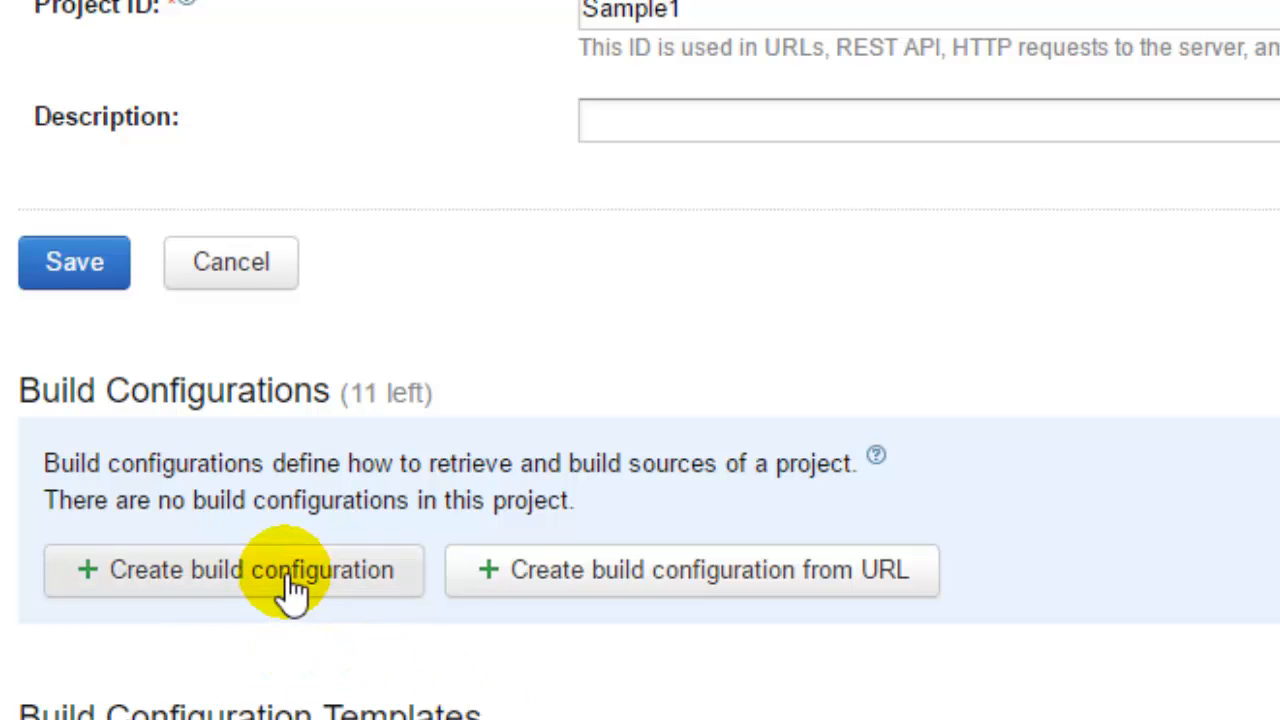
# Start a new VCS root for the Sample1 project and set its VCS type to Git.
pyautogui.scroll(1, 520, 314)
pyautogui.scroll(2, 520, 314)
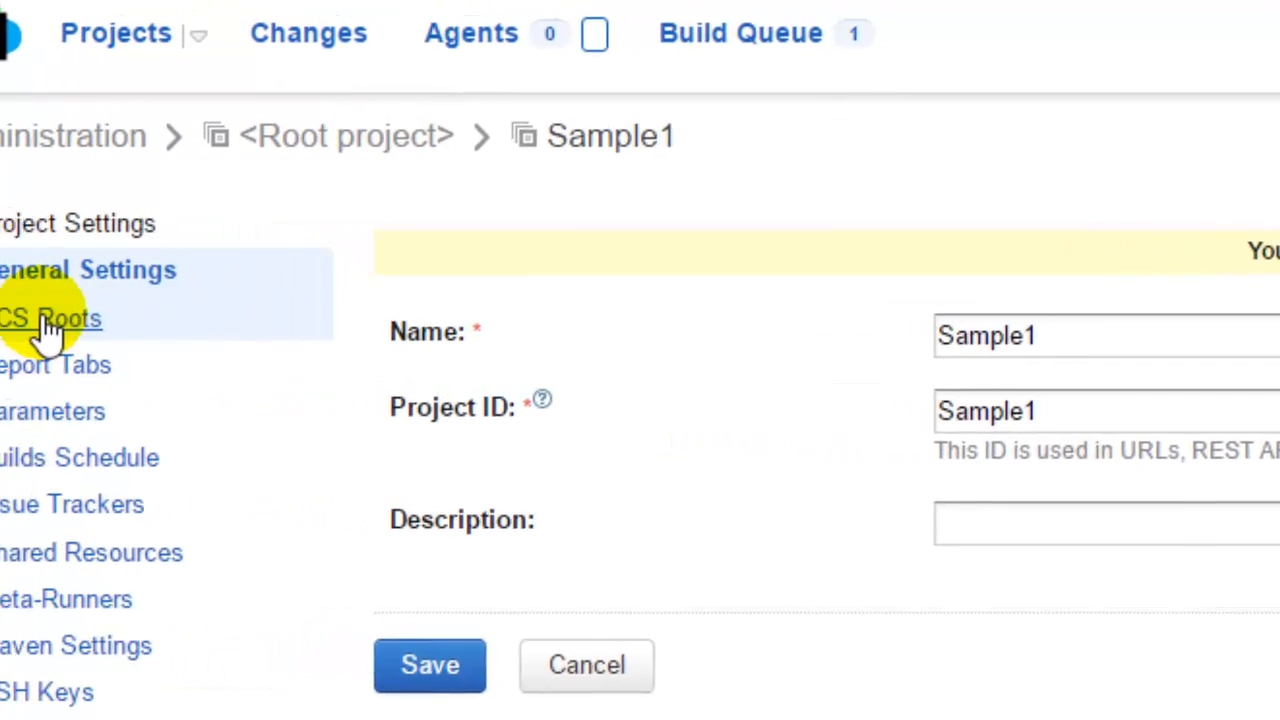
pyautogui.click(29, 315)
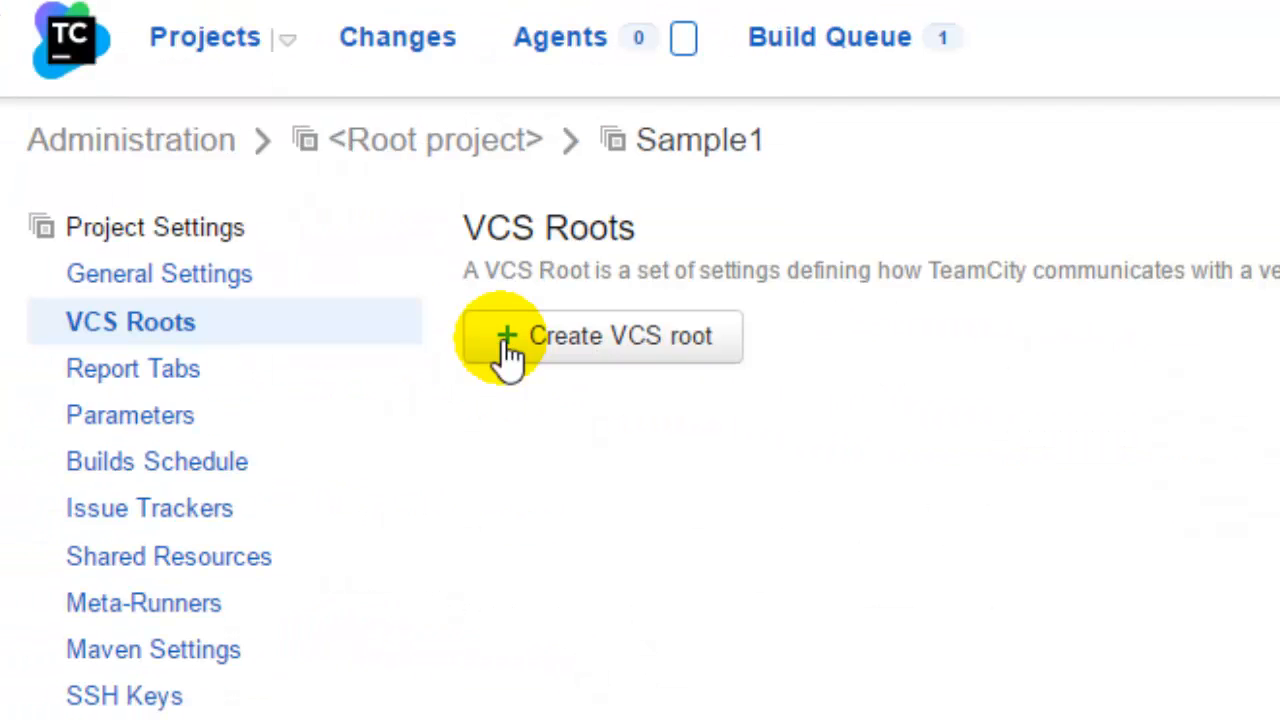
pyautogui.click(545, 348)
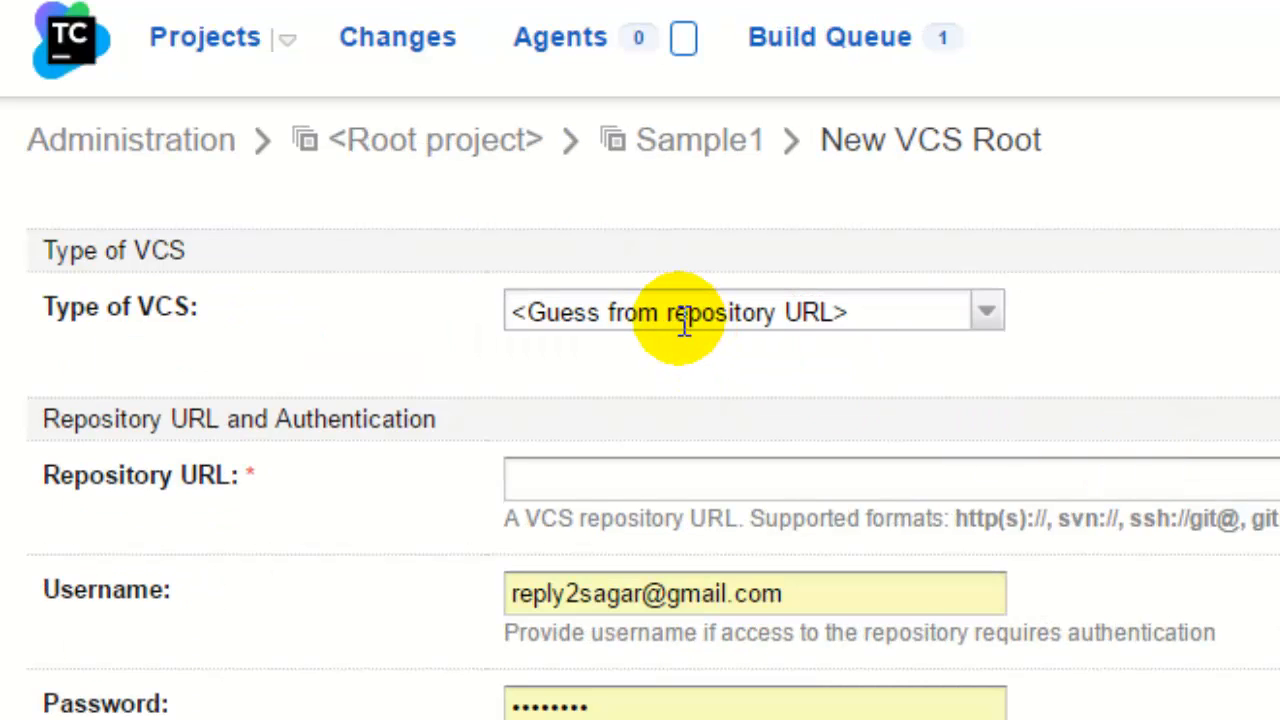
pyautogui.click(710, 311)
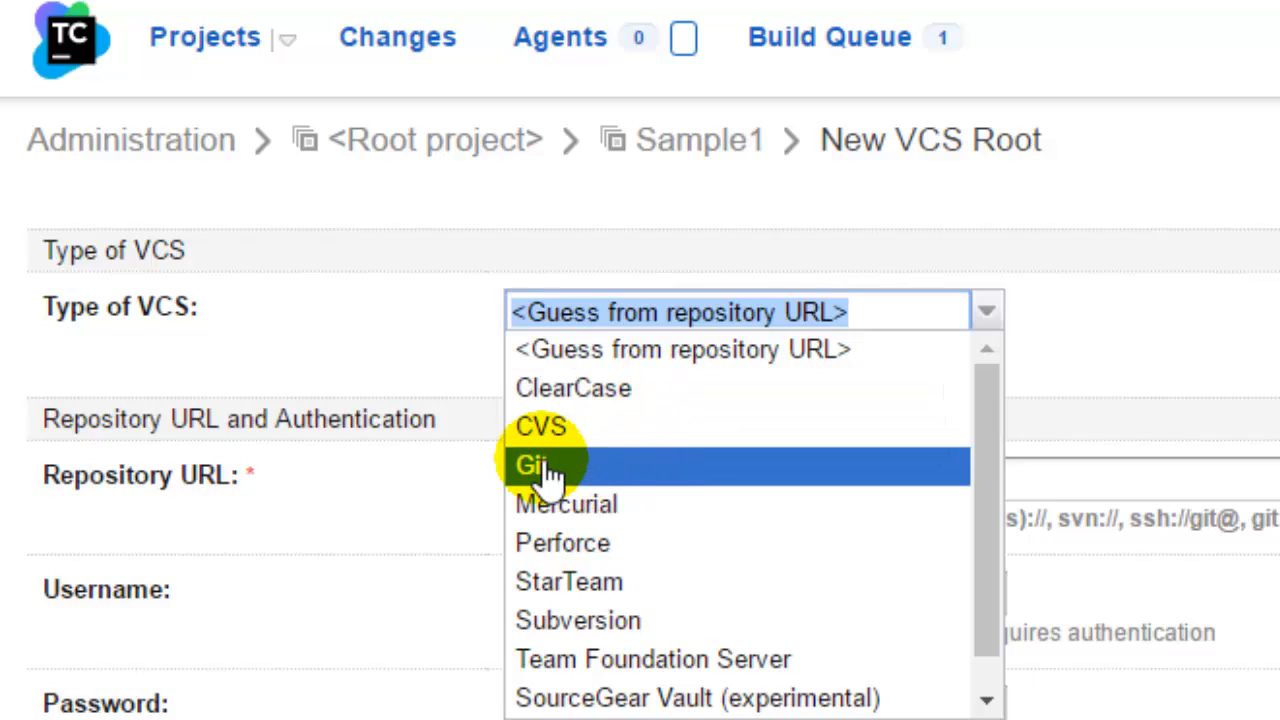
pyautogui.click(604, 468)
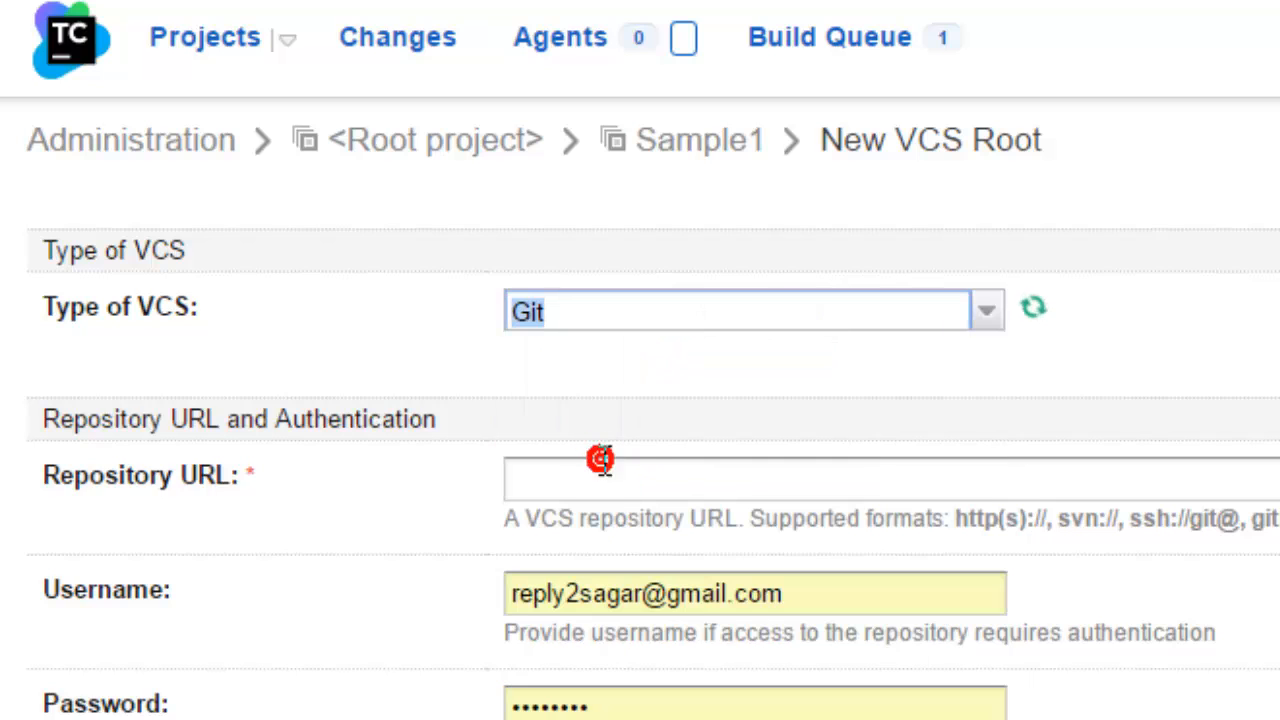
# Switch to GitHub, find the TestNG-Project repository and copy its HTTPS clone URL.
pyautogui.click(586, 474)
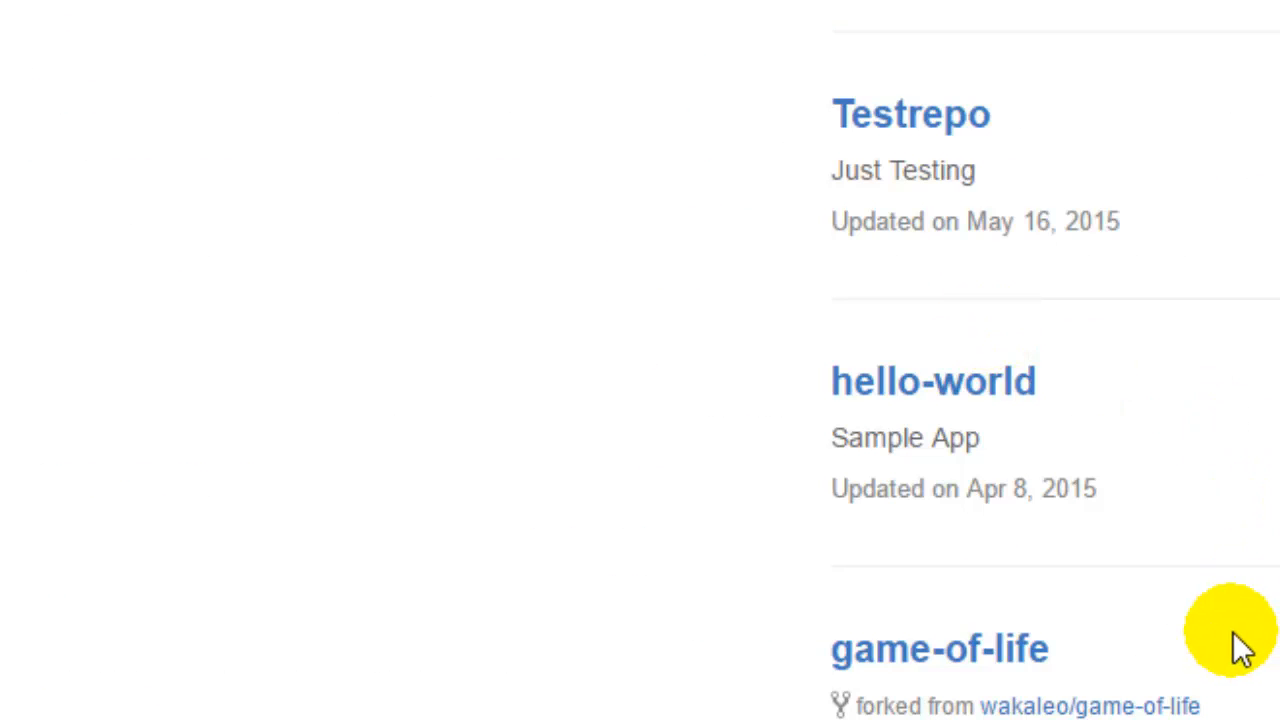
pyautogui.scroll(-5, 1234, 634)
pyautogui.scroll(10, 1236, 636)
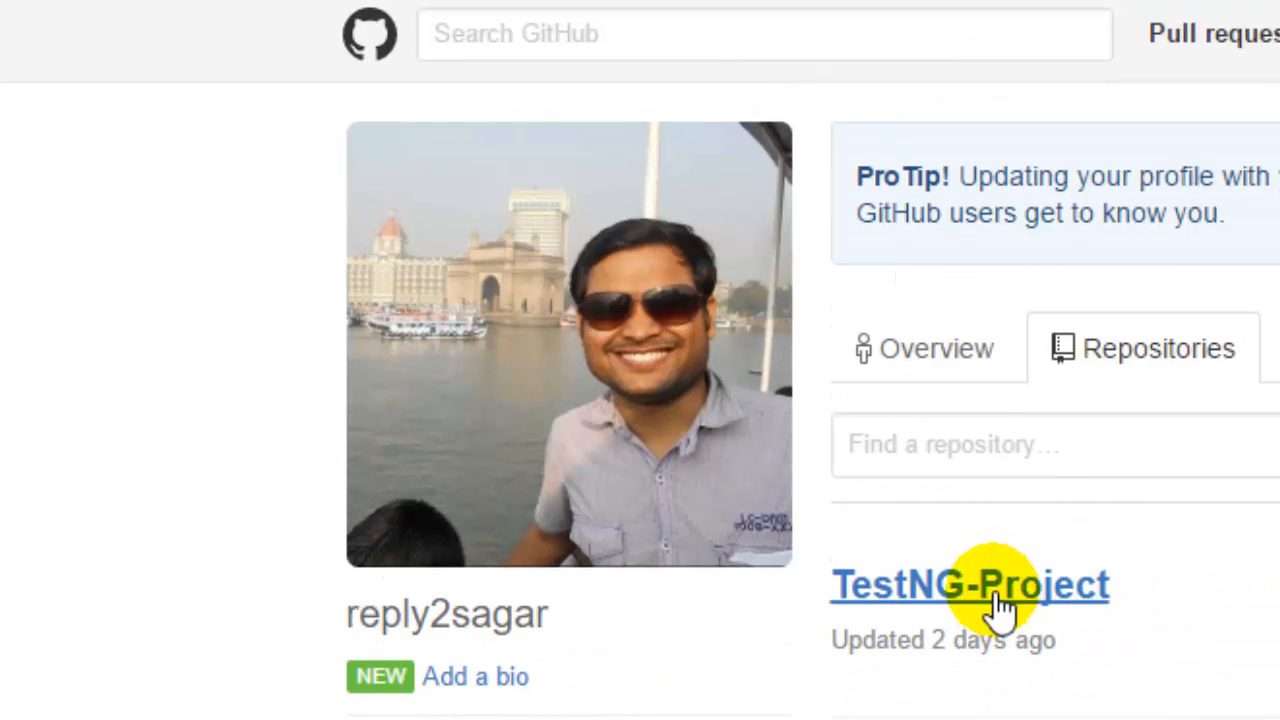
pyautogui.click(995, 592)
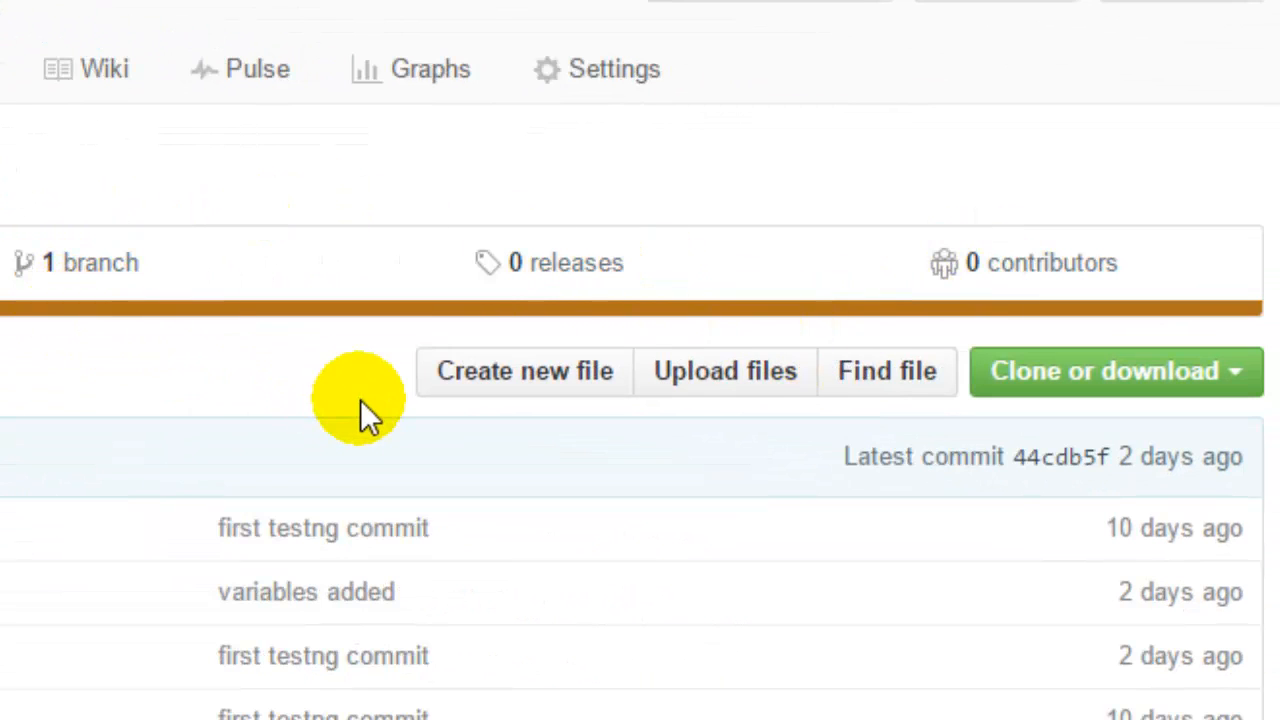
pyautogui.click(1203, 376)
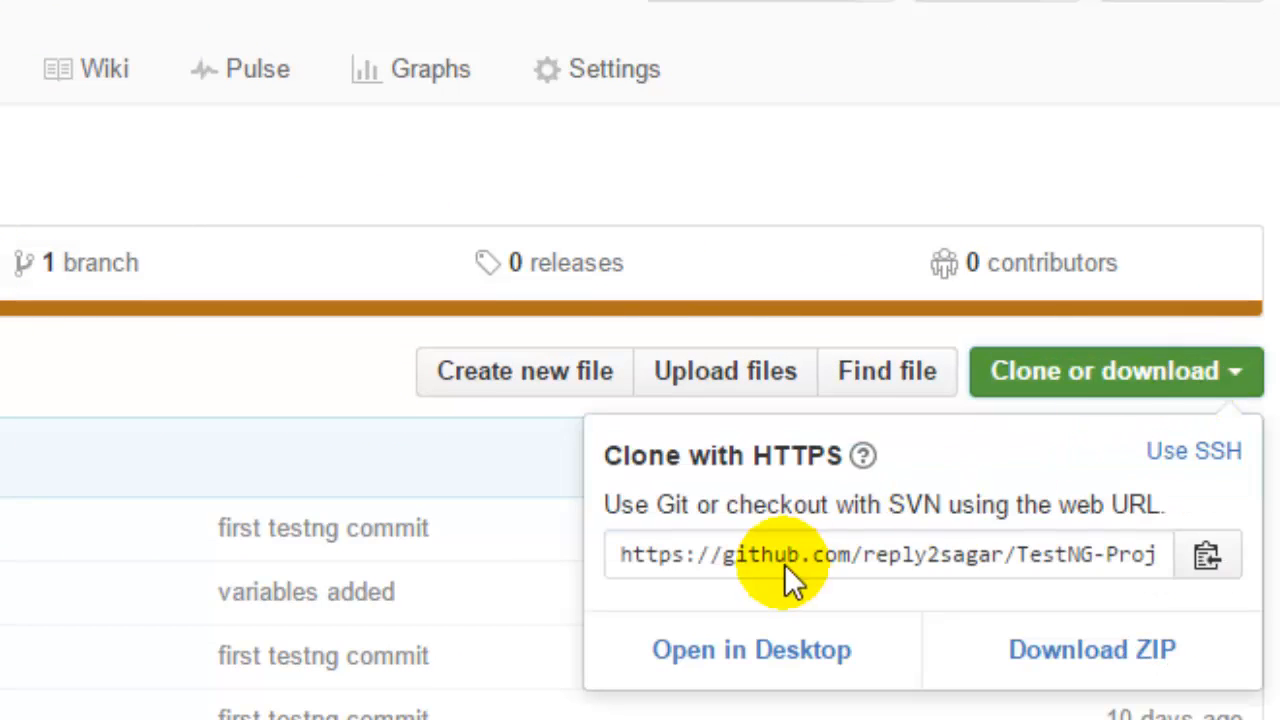
pyautogui.click(1207, 555)
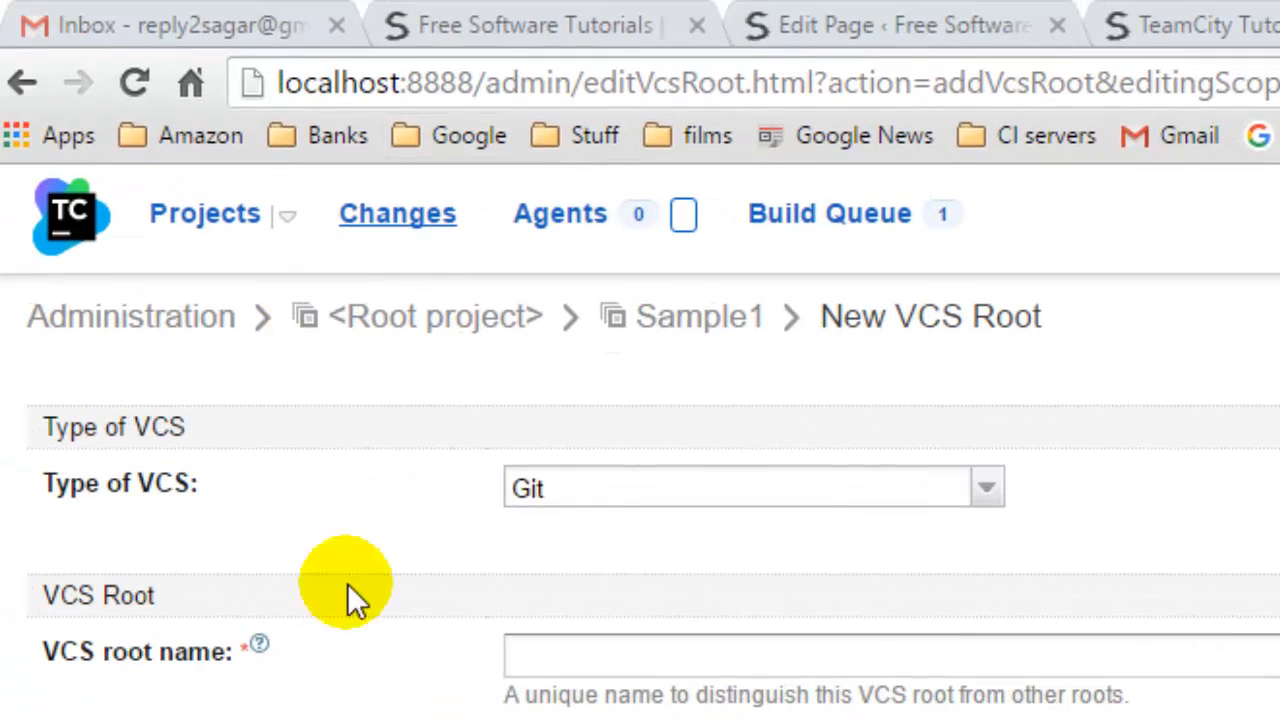
# Back in TeamCity, name the new Git VCS root SampleVCSroot.
pyautogui.click(569, 658)
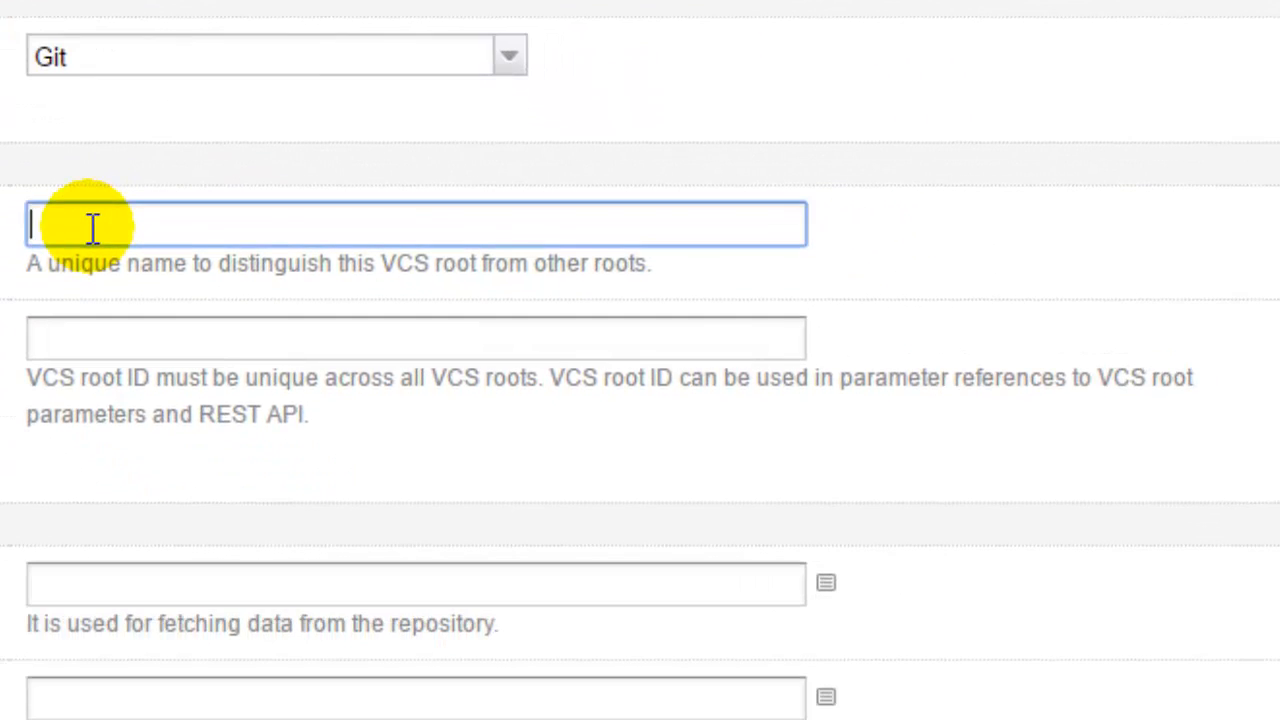
pyautogui.write('S')
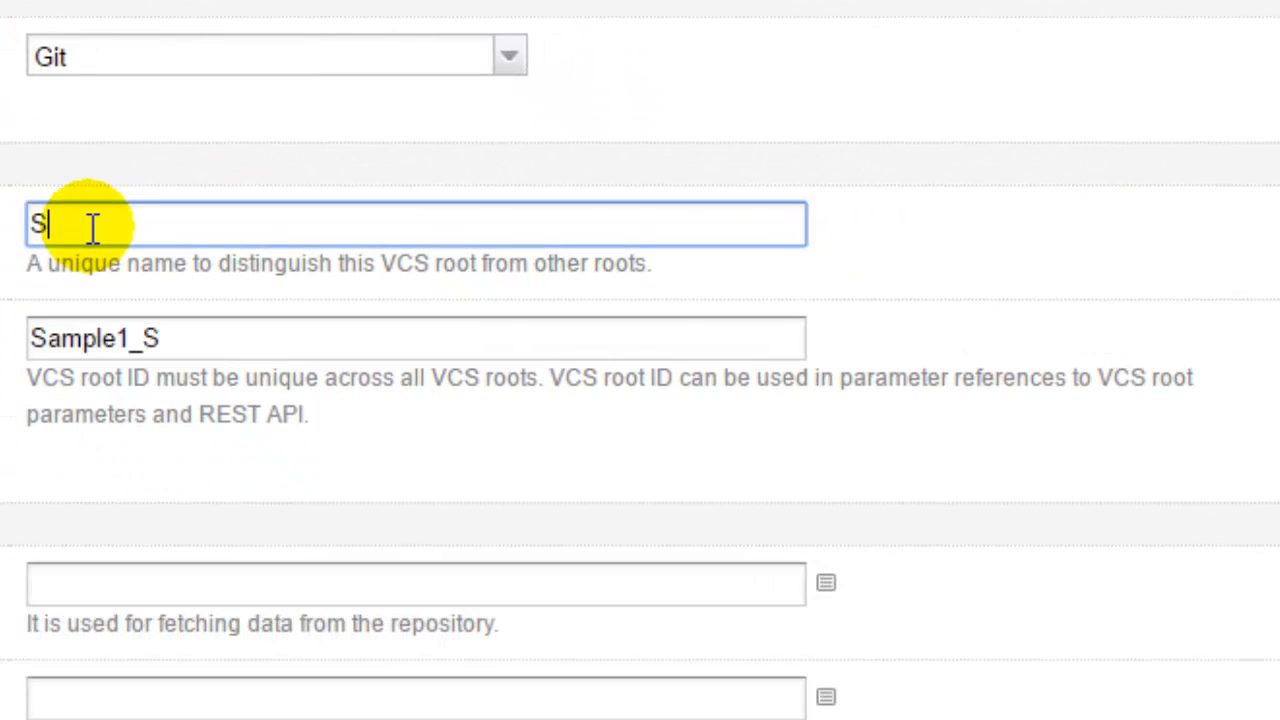
pyautogui.write('ampleVCSroot')
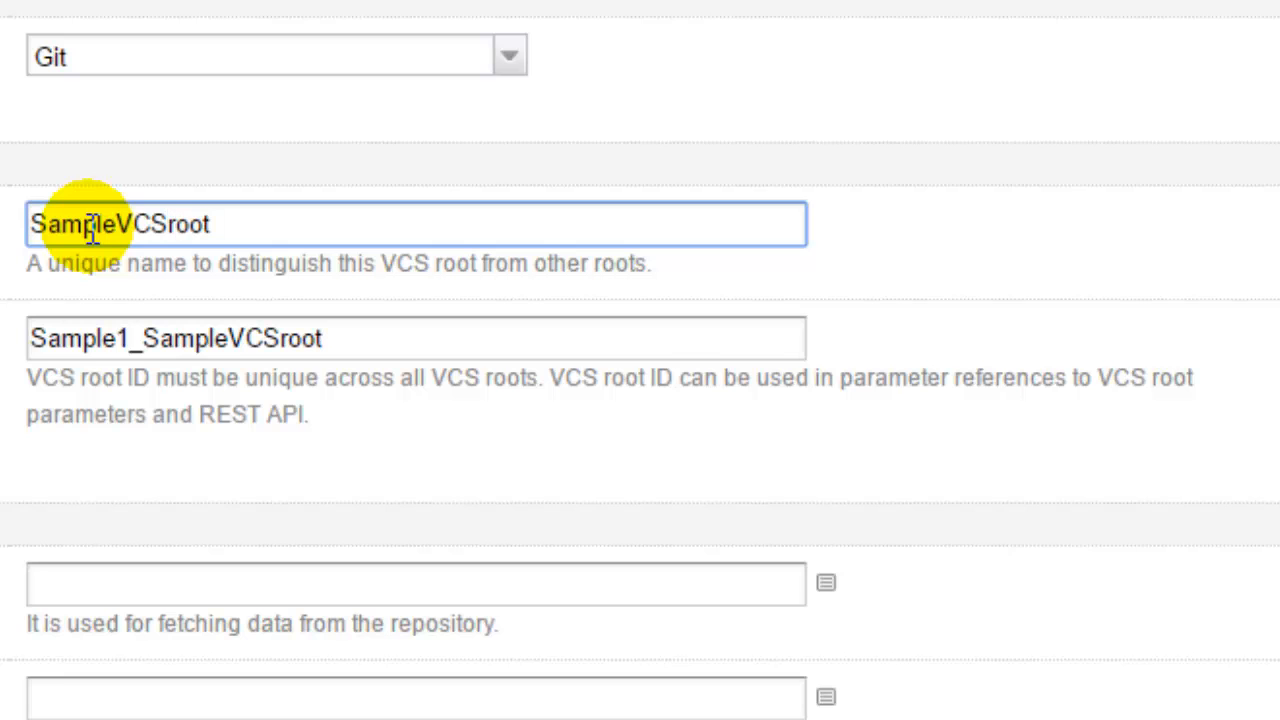
# Set the VCS root's fetch URL to the copied TestNG-Project.git address, leaving the push URL empty.
pyautogui.scroll(-4, 130, 445)
pyautogui.click(105, 198)
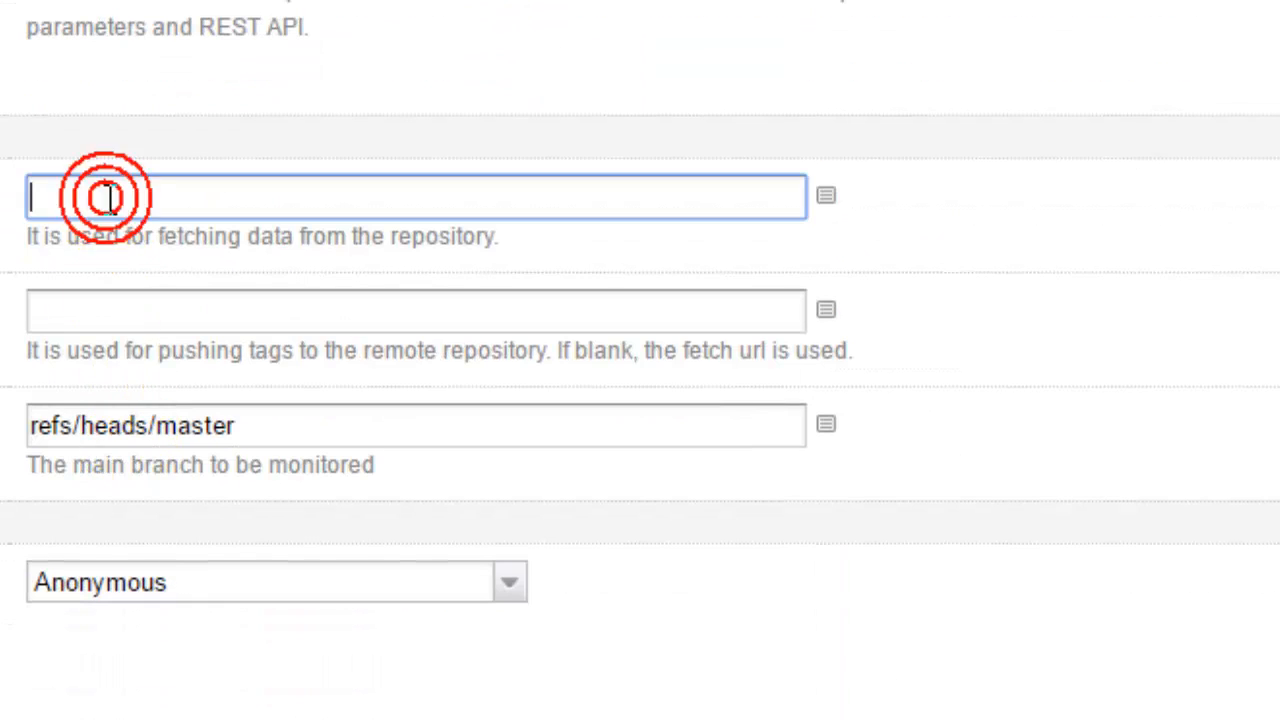
pyautogui.hotkey('ctrl', 'v')
pyautogui.click(106, 305)
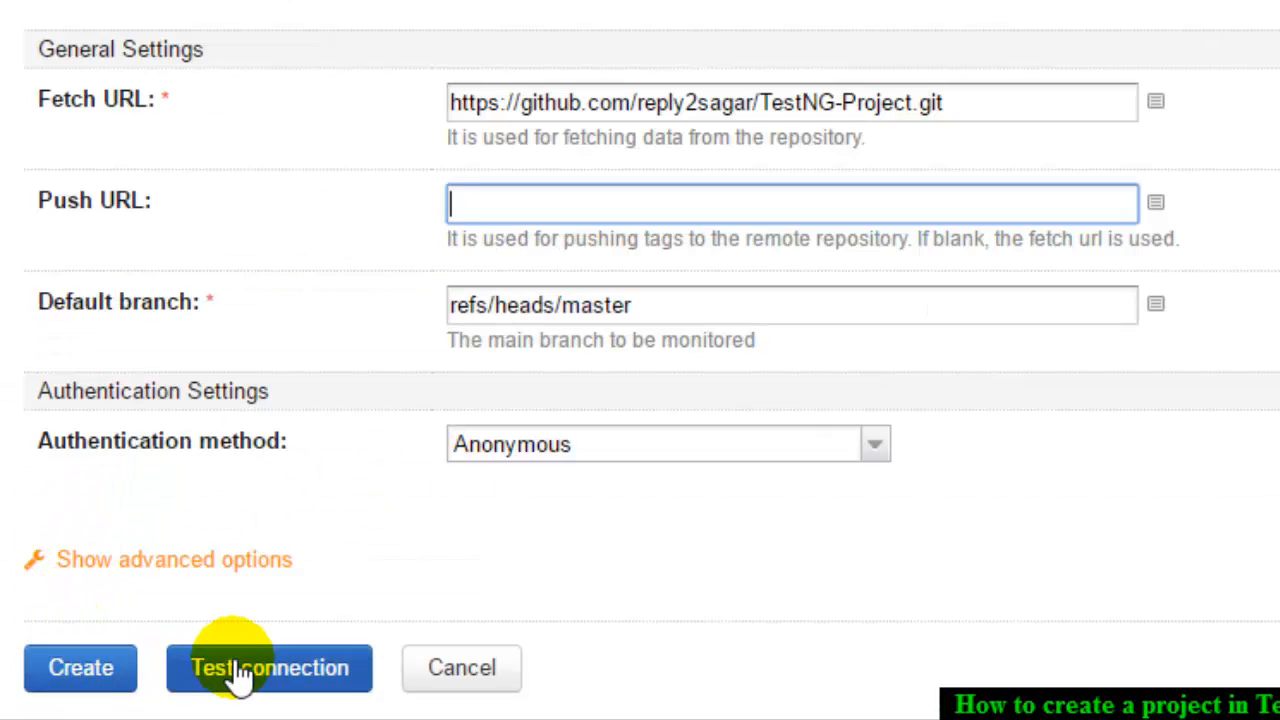
# Test the connection to the Git repository and create the VCS root.
pyautogui.click(238, 670)
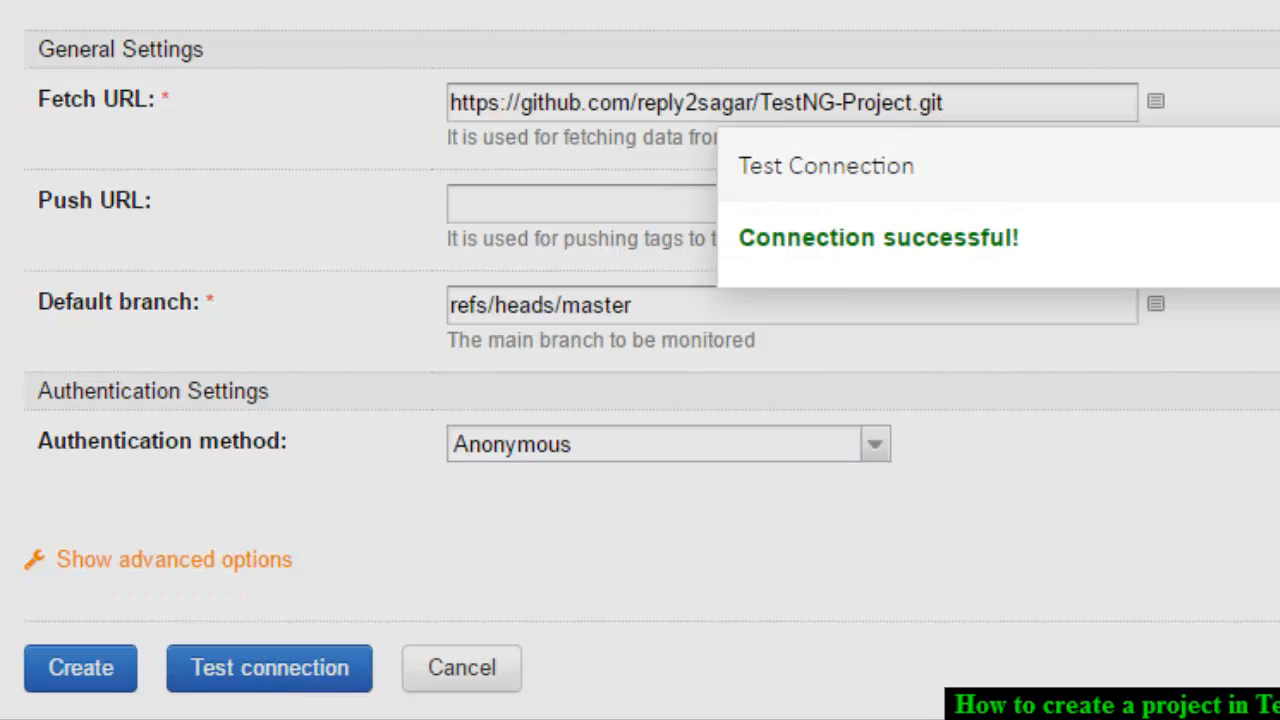
pyautogui.click(170, 526)
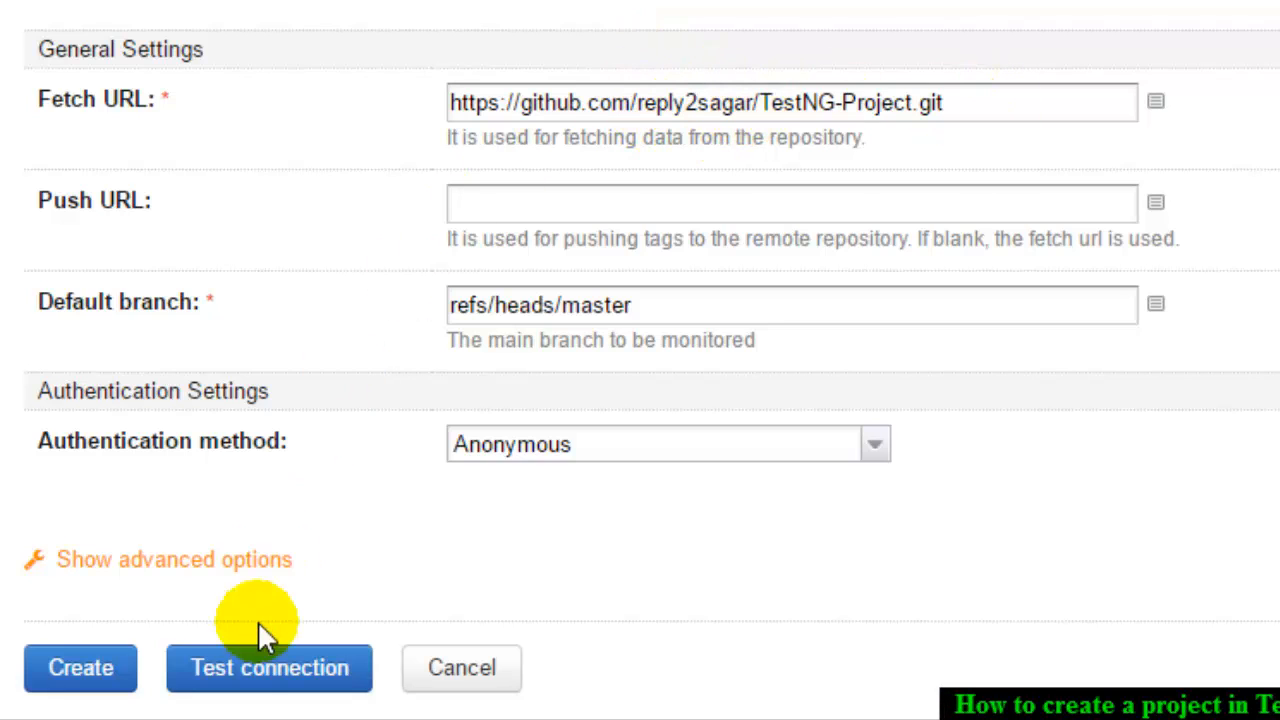
pyautogui.click(82, 667)
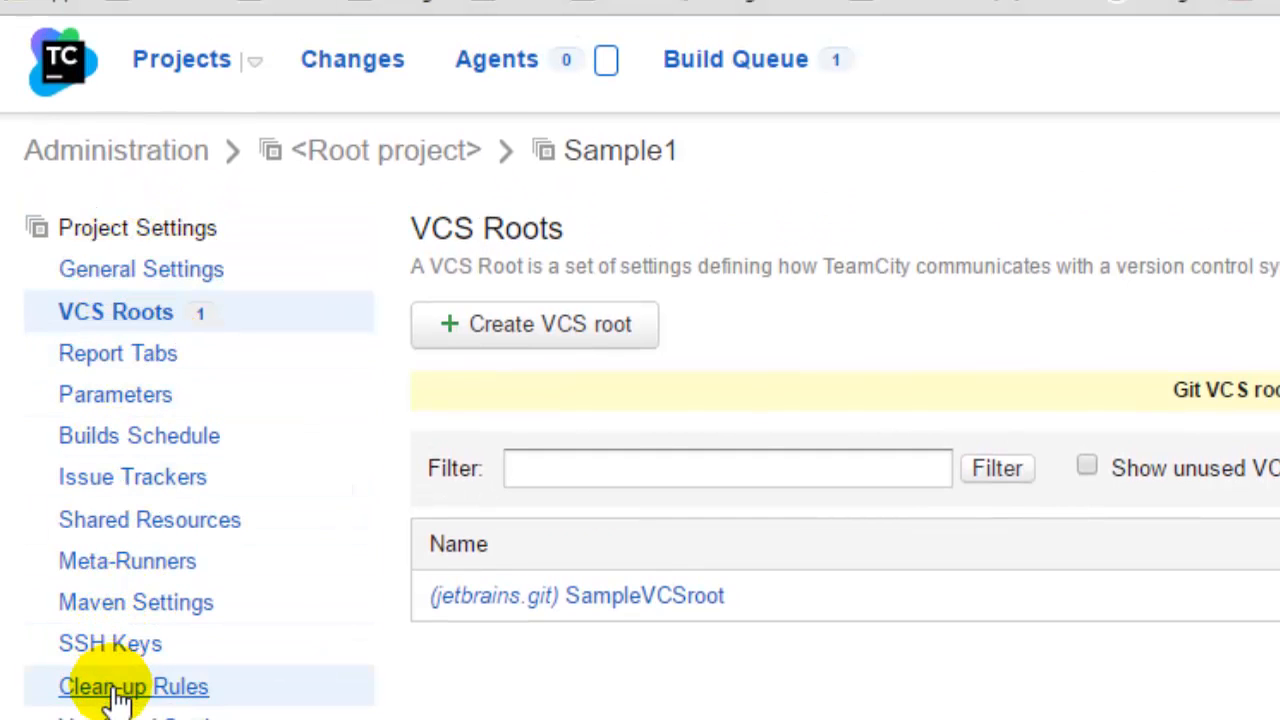
# Create a build configuration named sanitytests in the Sample1 project, without a description.
pyautogui.click(142, 272)
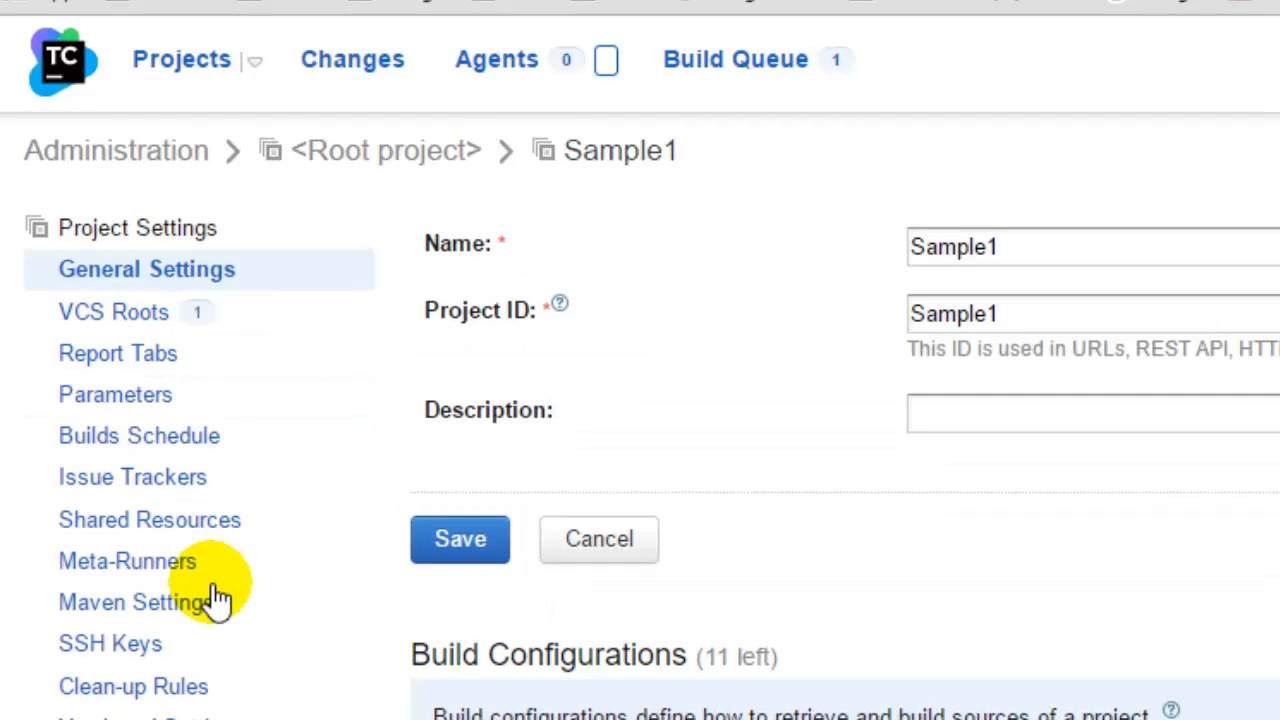
pyautogui.scroll(-2, 249, 605)
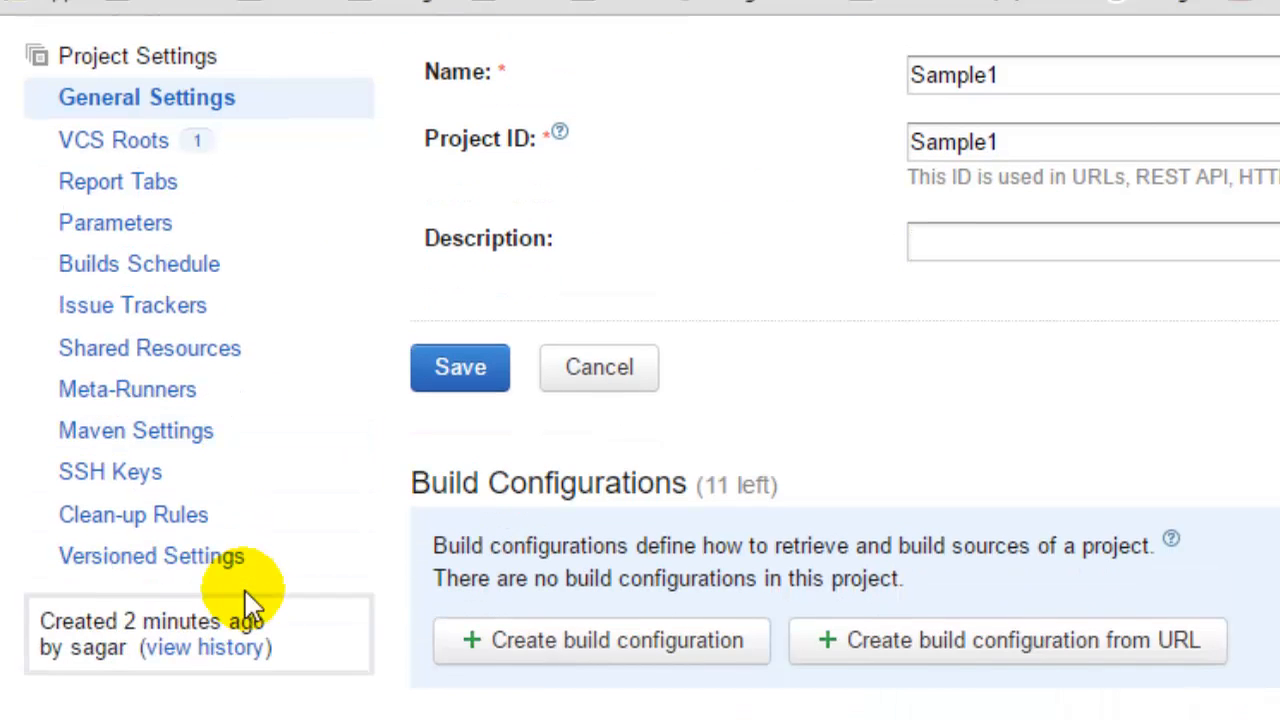
pyautogui.click(697, 662)
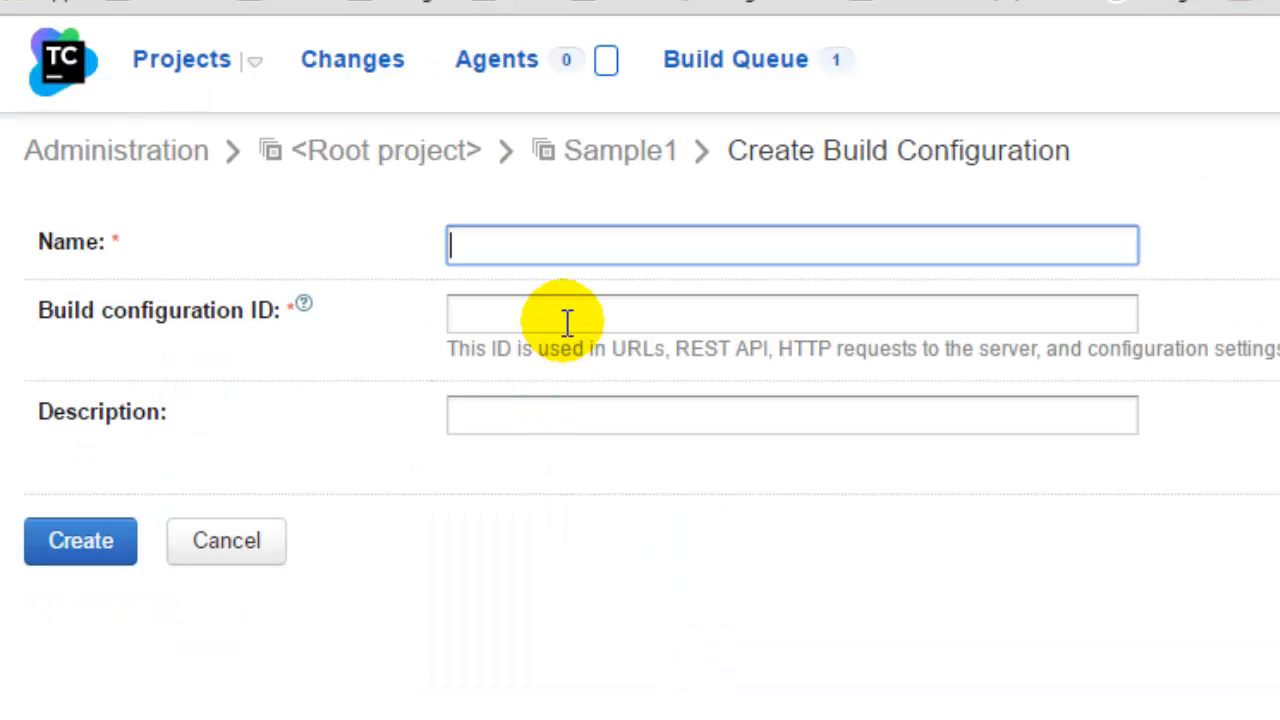
pyautogui.write('te')
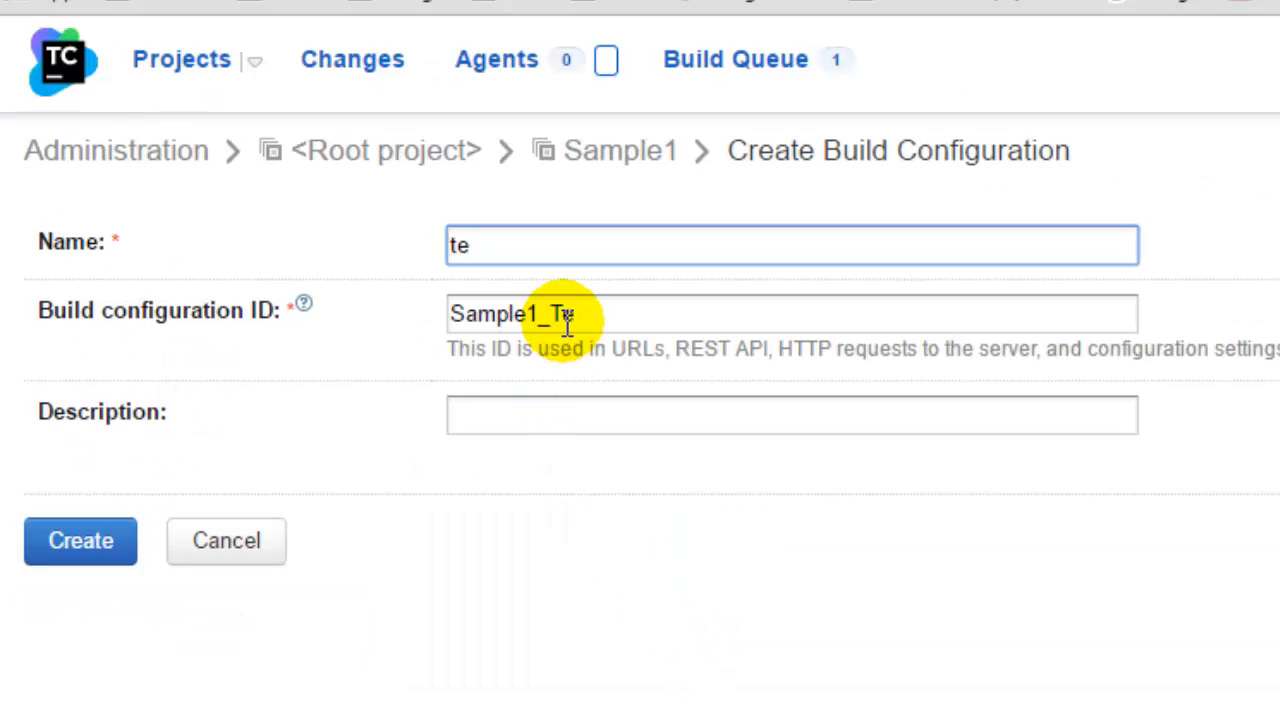
pyautogui.press('BackSpace')
pyautogui.press('BackSpace')
pyautogui.write('sanitytests')
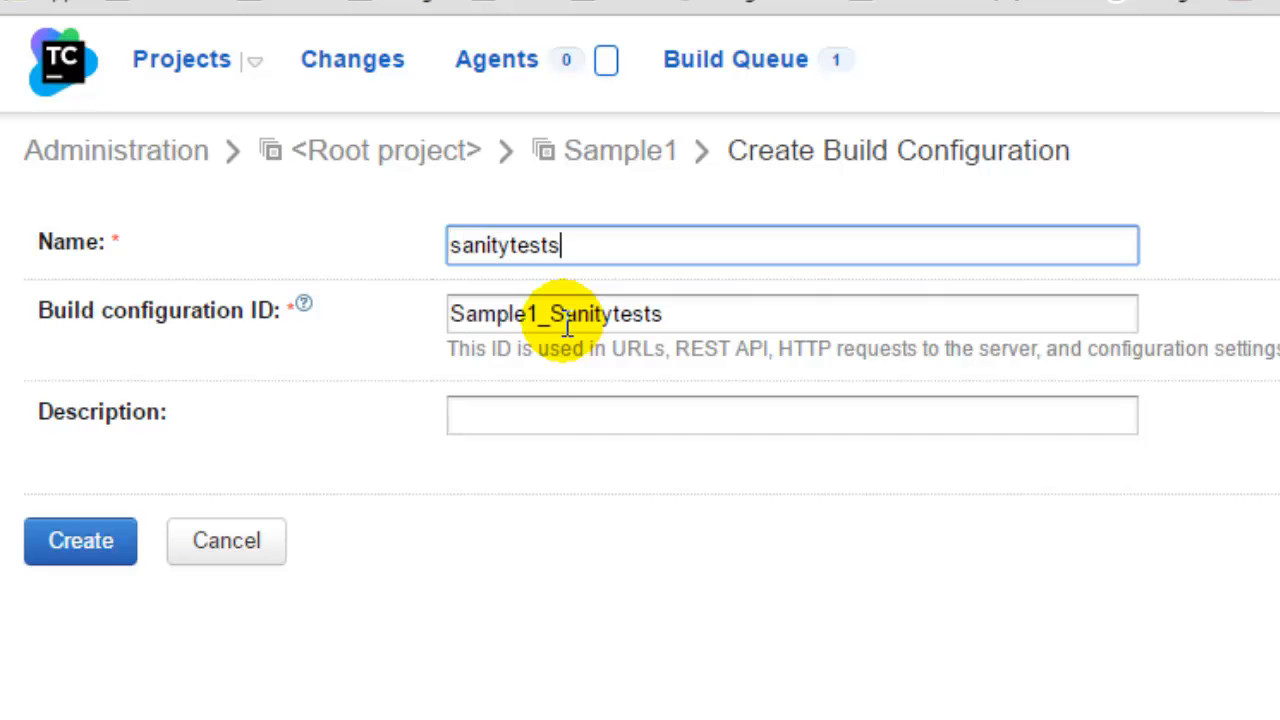
pyautogui.click(540, 405)
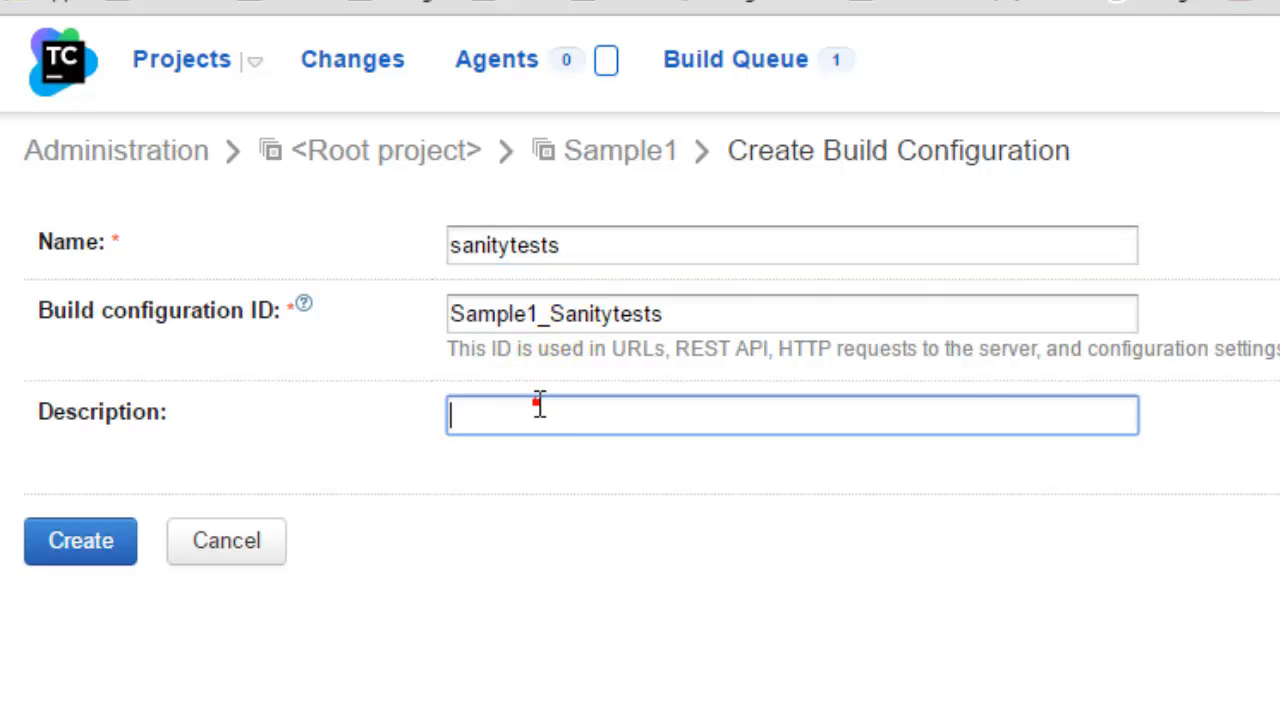
pyautogui.click(70, 558)
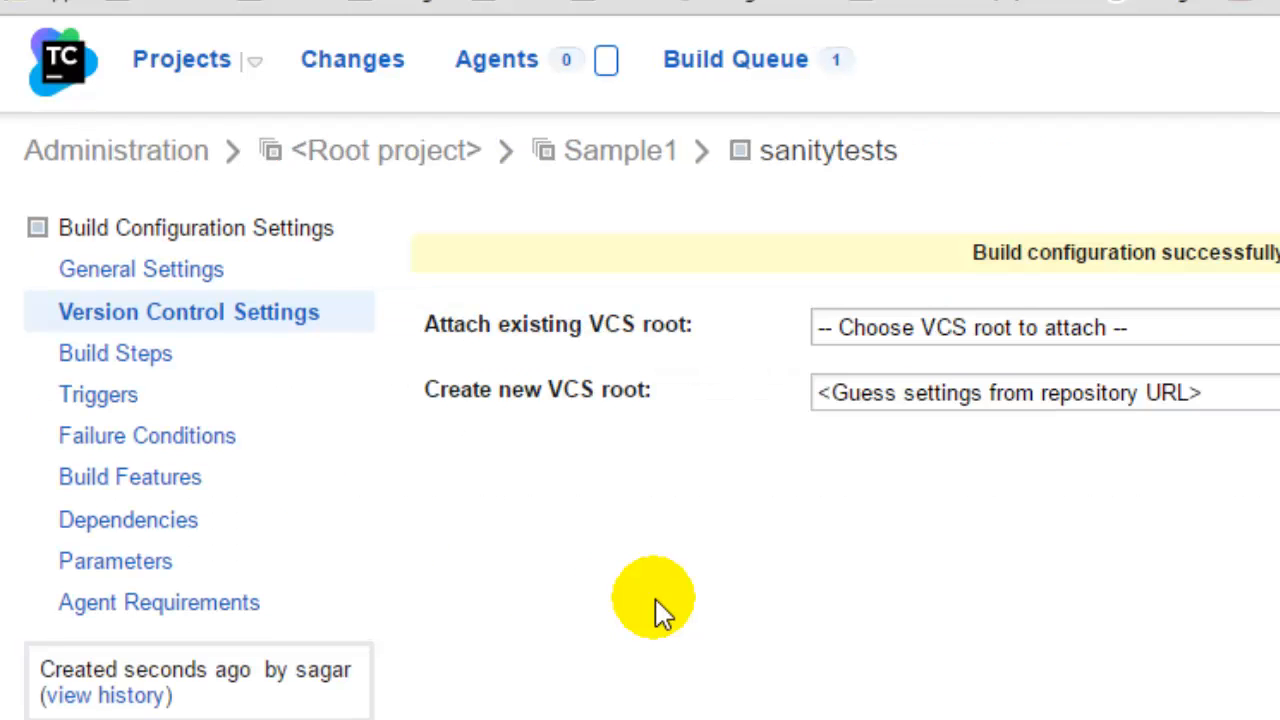
# Attach the existing VCS root SampleVCSroot to the sanitytests build configuration.
pyautogui.click(1075, 328)
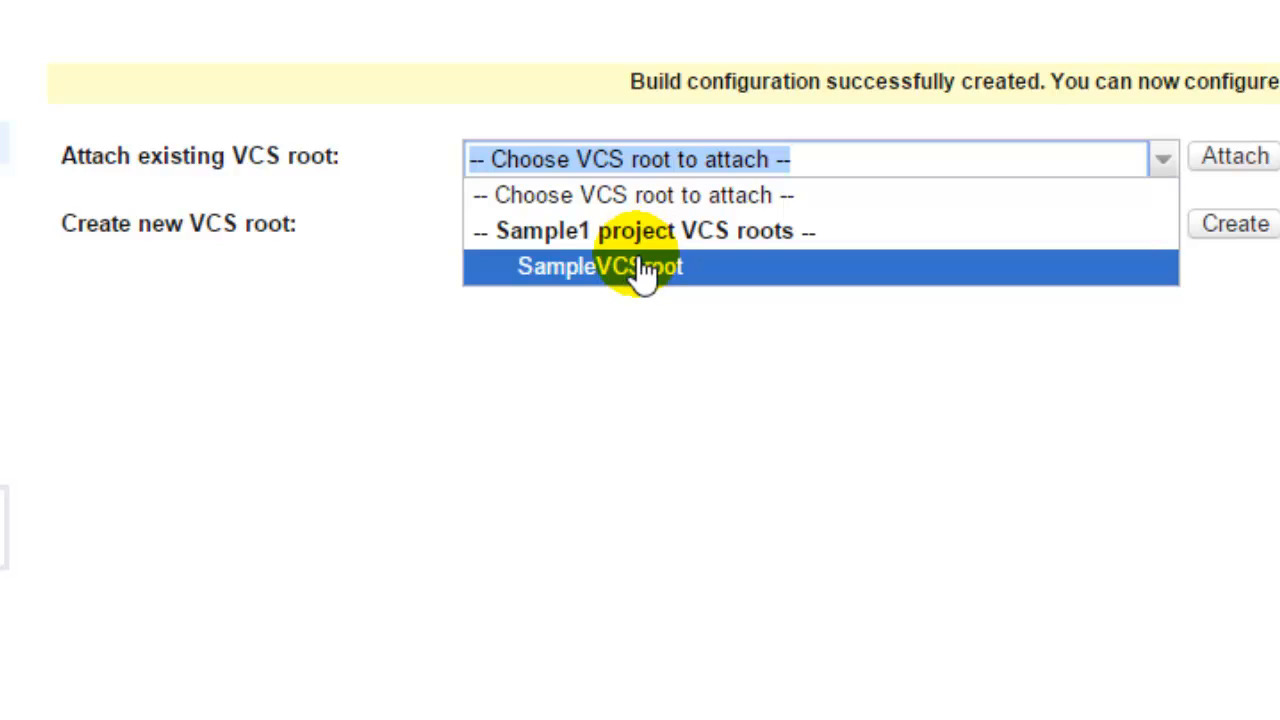
pyautogui.click(640, 268)
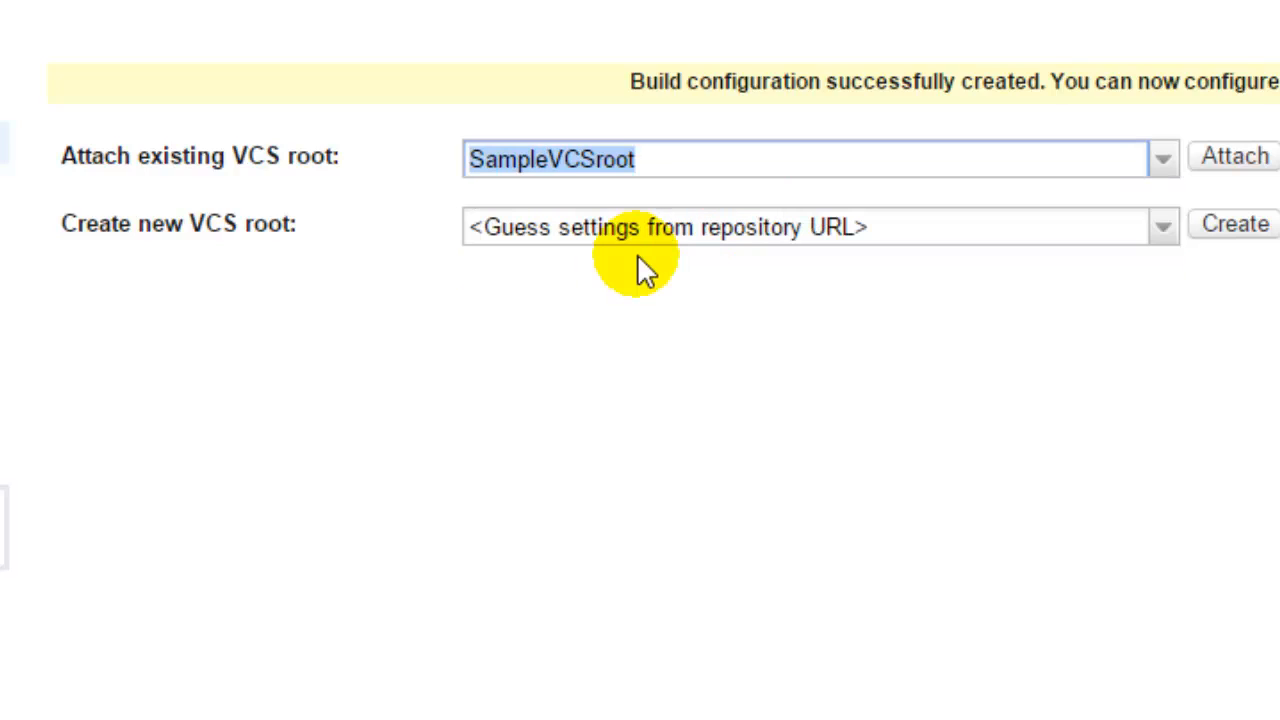
pyautogui.click(1218, 160)
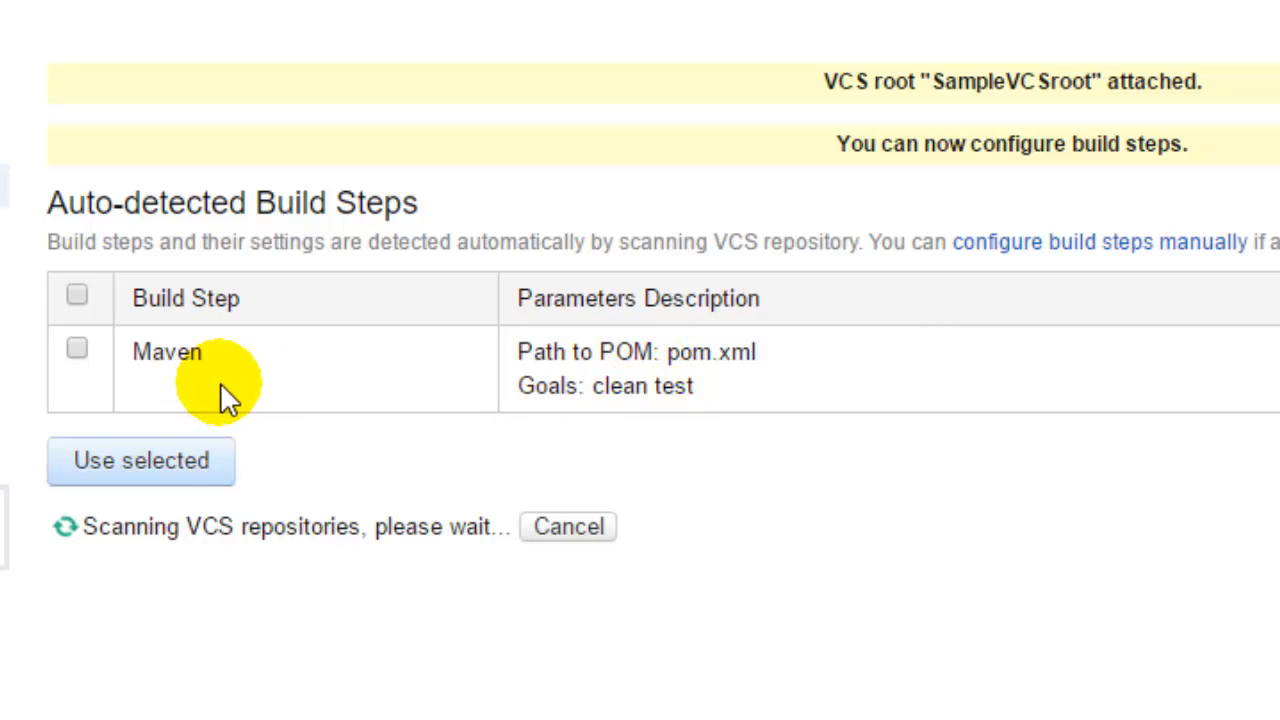
# Use the auto-detected Maven build step with goals clean test and pom.xml, and open its settings.
pyautogui.moveTo(608, 390); pyautogui.dragTo(850, 402)
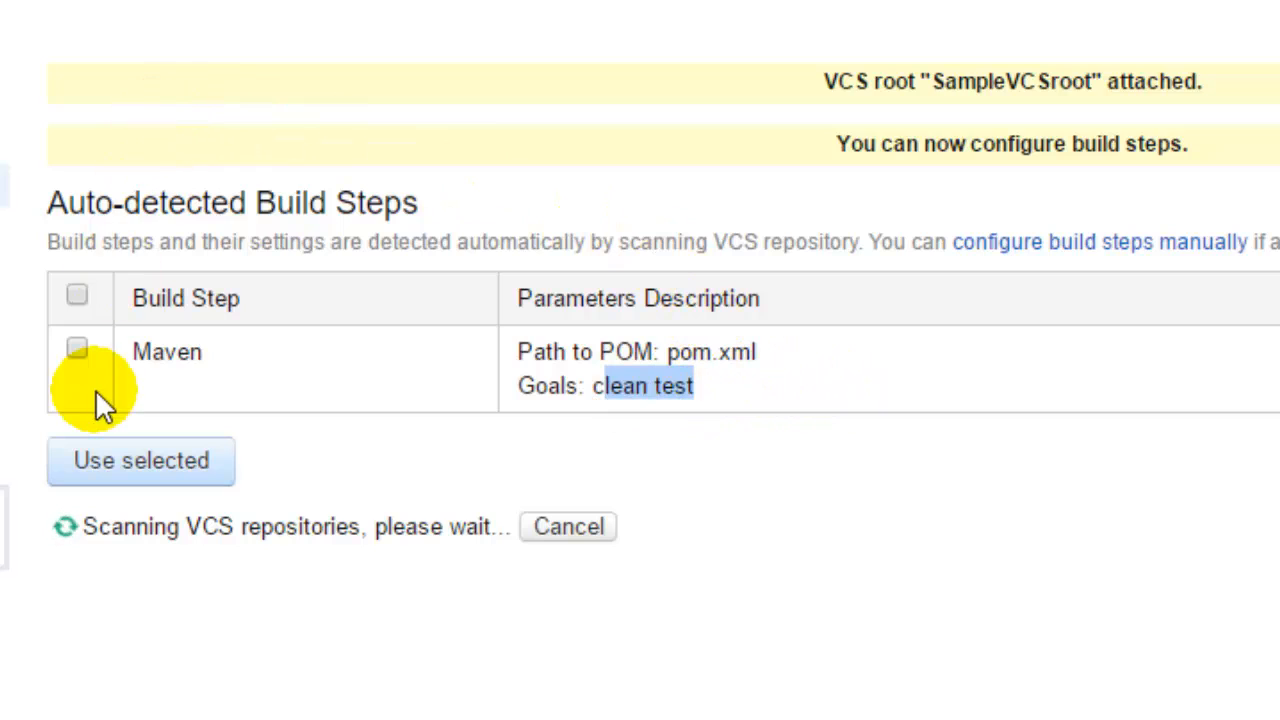
pyautogui.click(77, 349)
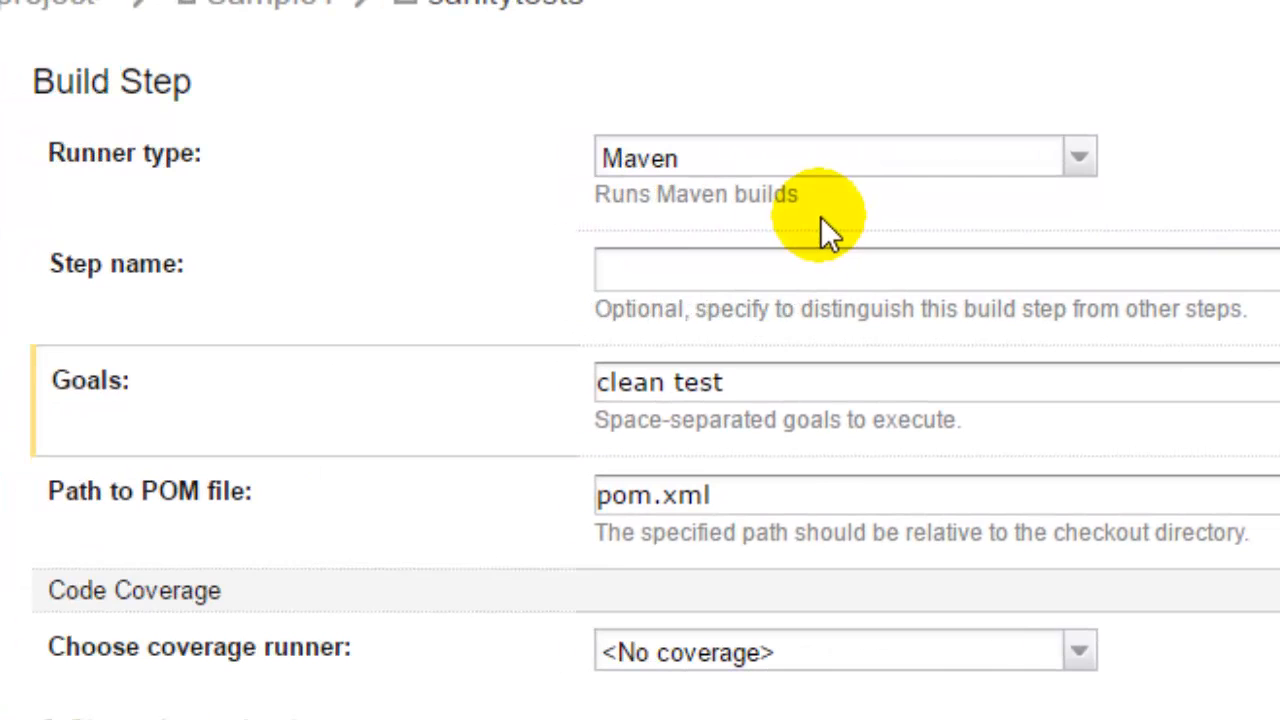
pyautogui.click(741, 377)
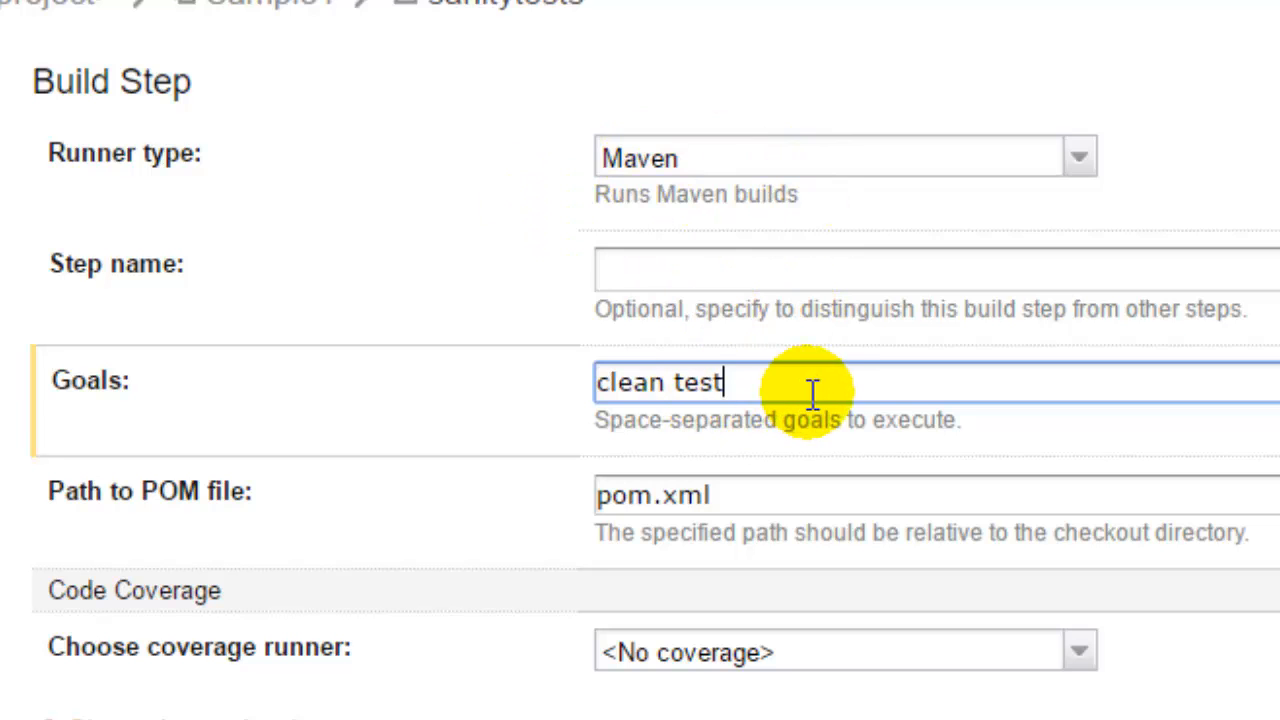
# Browse the available runner types, keep Maven, and save the build step with the goals clean test.
pyautogui.click(1079, 154)
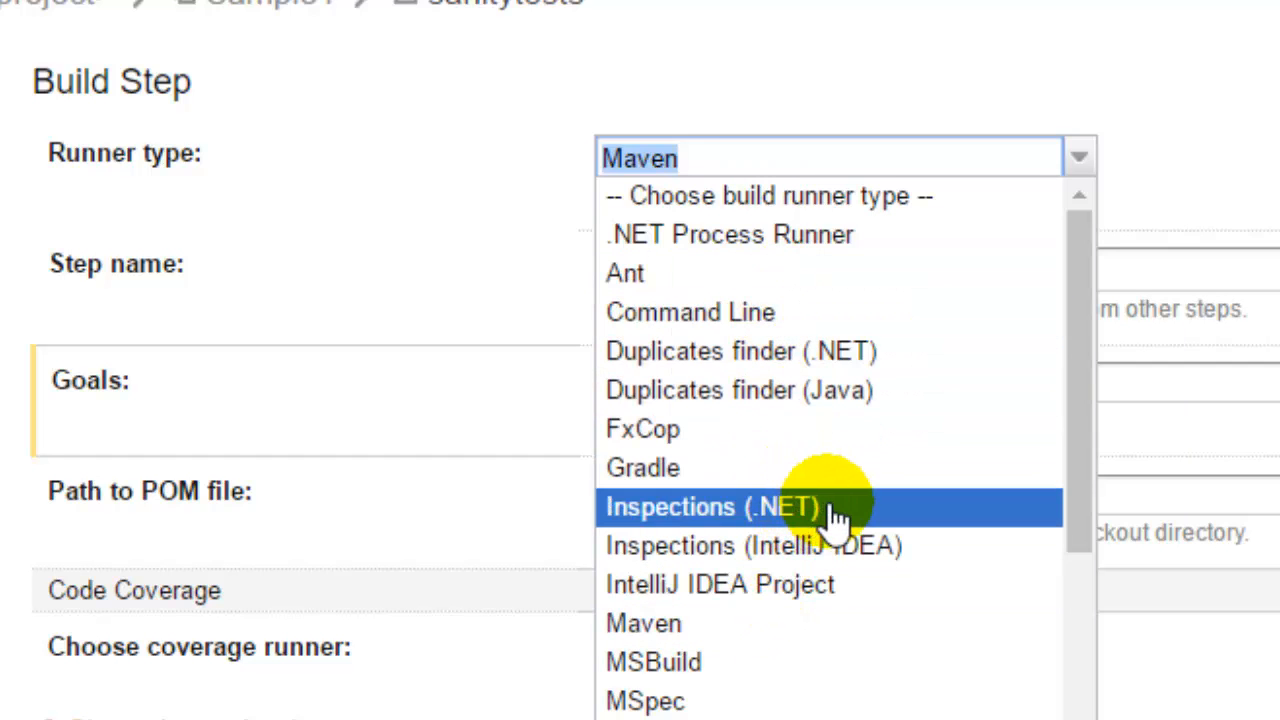
pyautogui.scroll(-3, 878, 420)
pyautogui.scroll(-6, 885, 435)
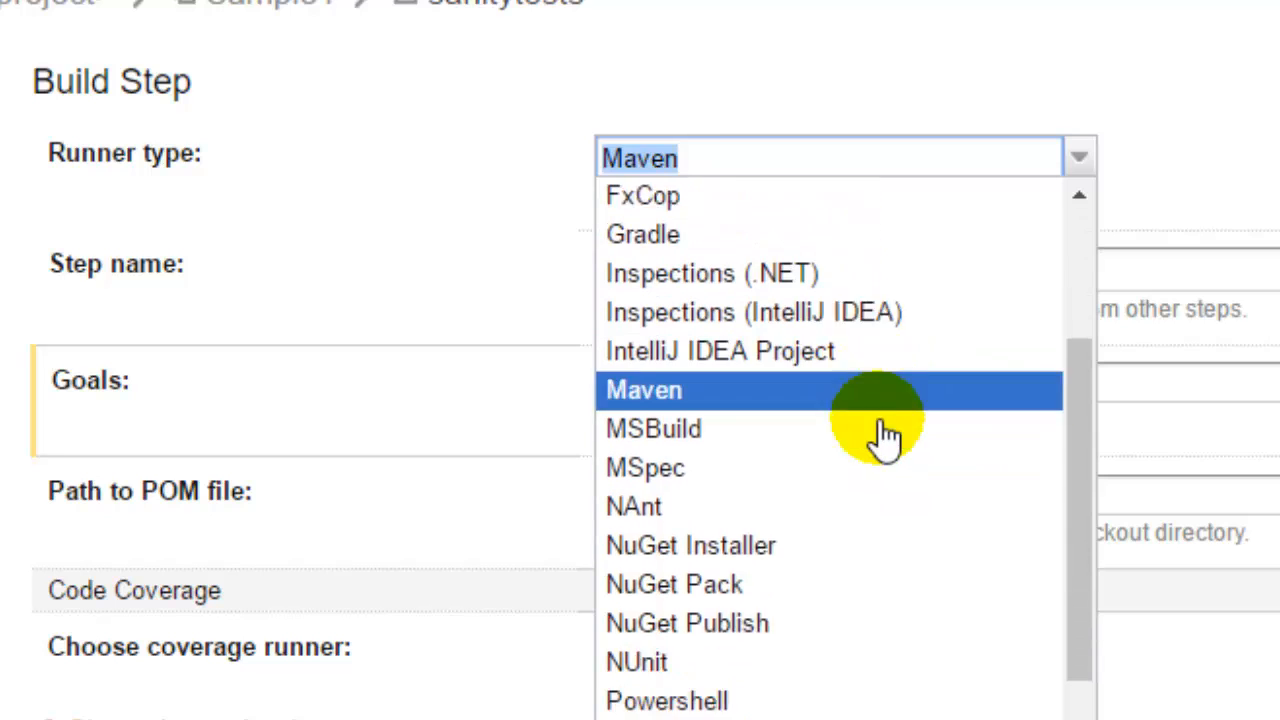
pyautogui.scroll(-1, 883, 437)
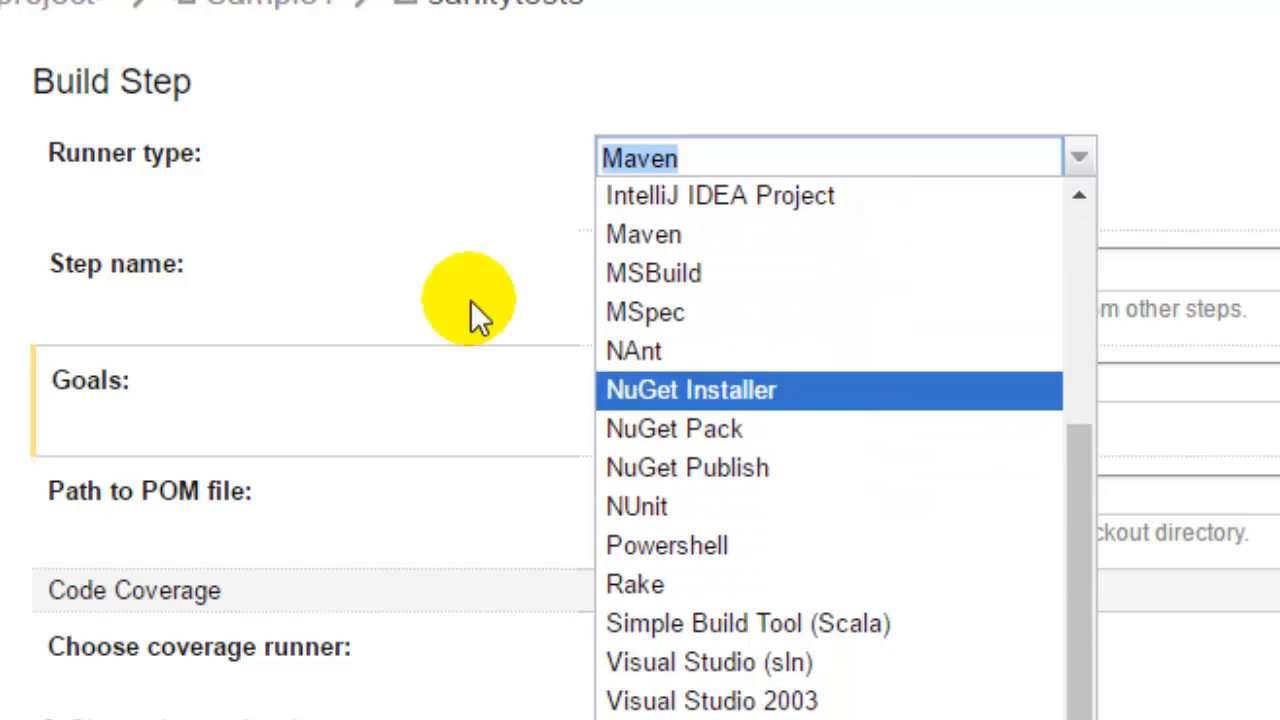
pyautogui.click(337, 249)
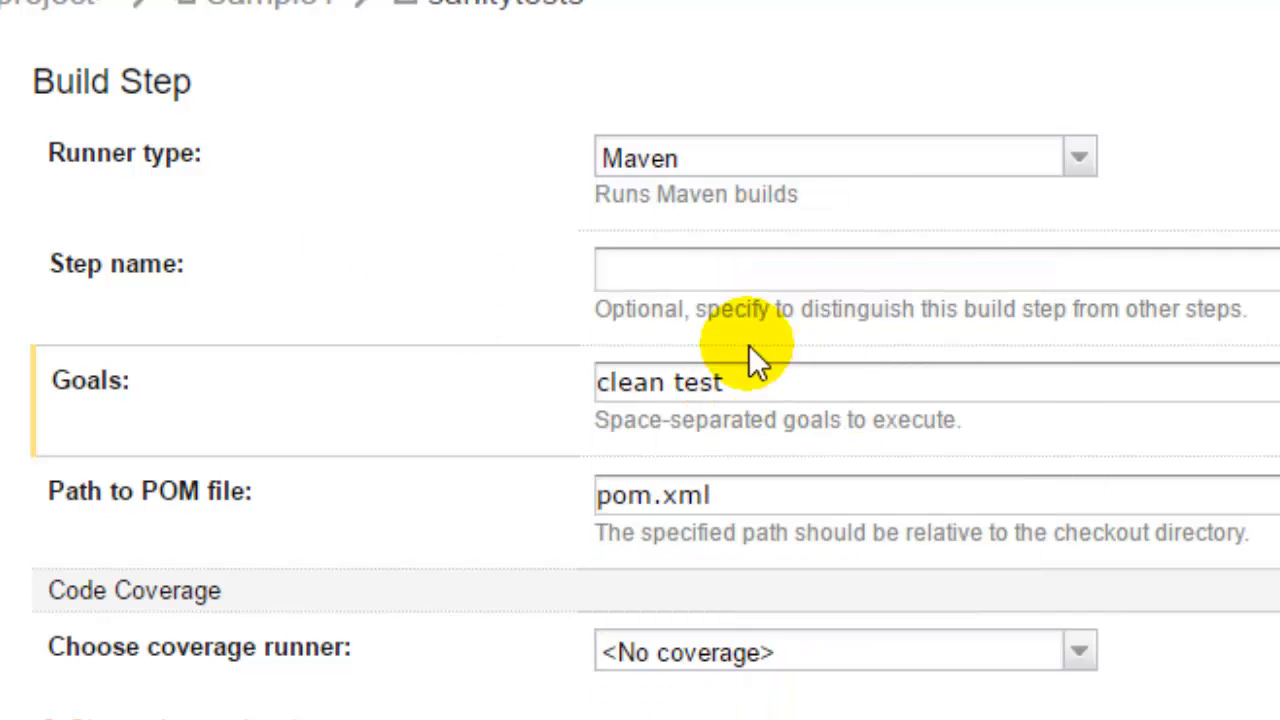
pyautogui.click(816, 152)
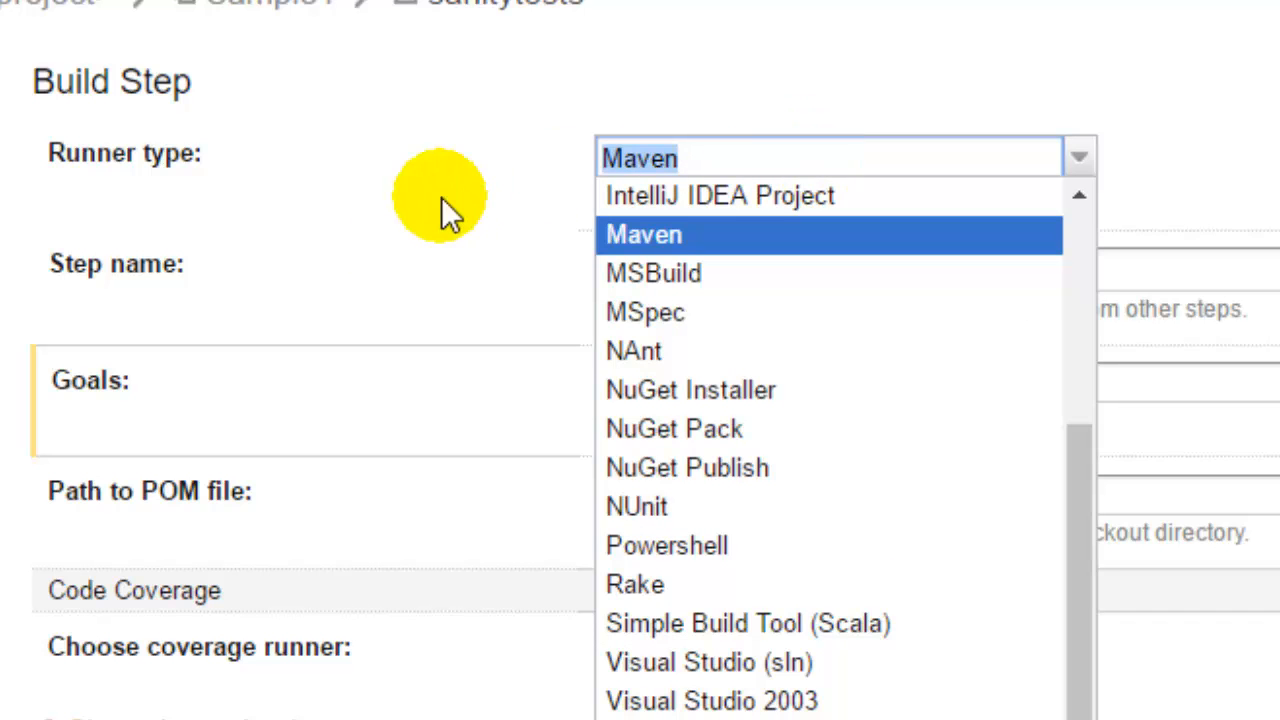
pyautogui.click(441, 197)
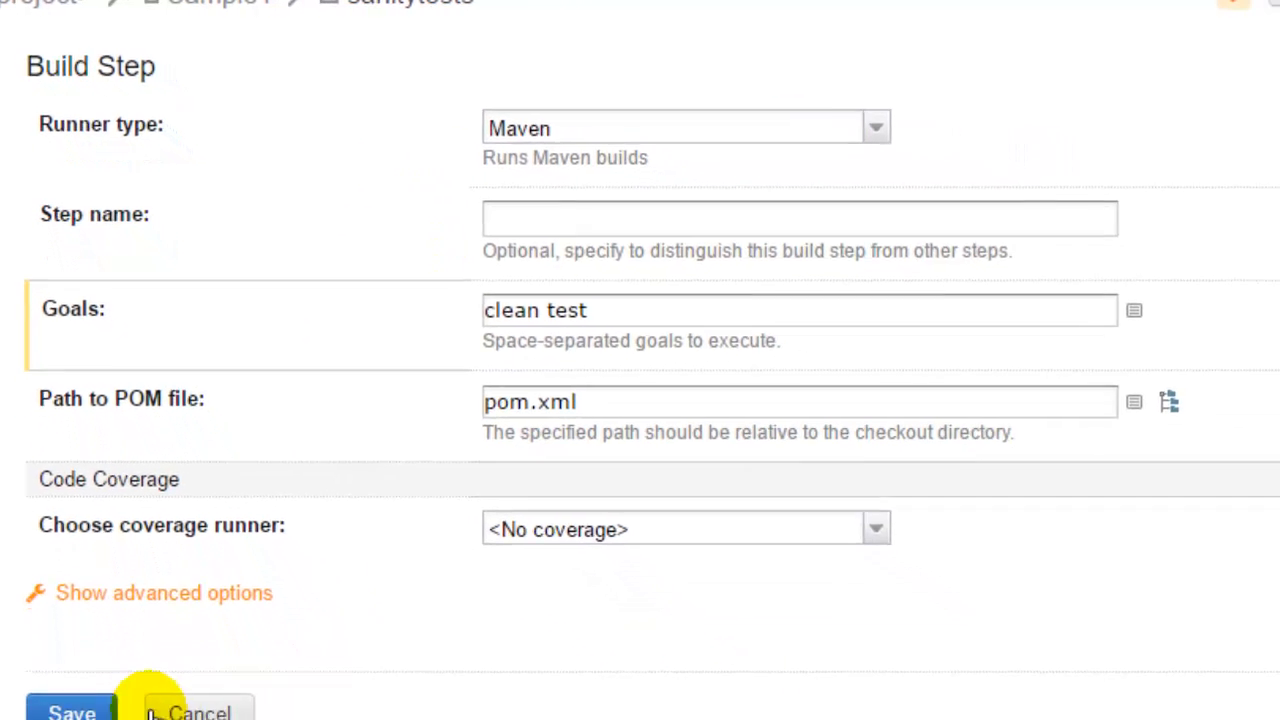
pyautogui.click(70, 679)
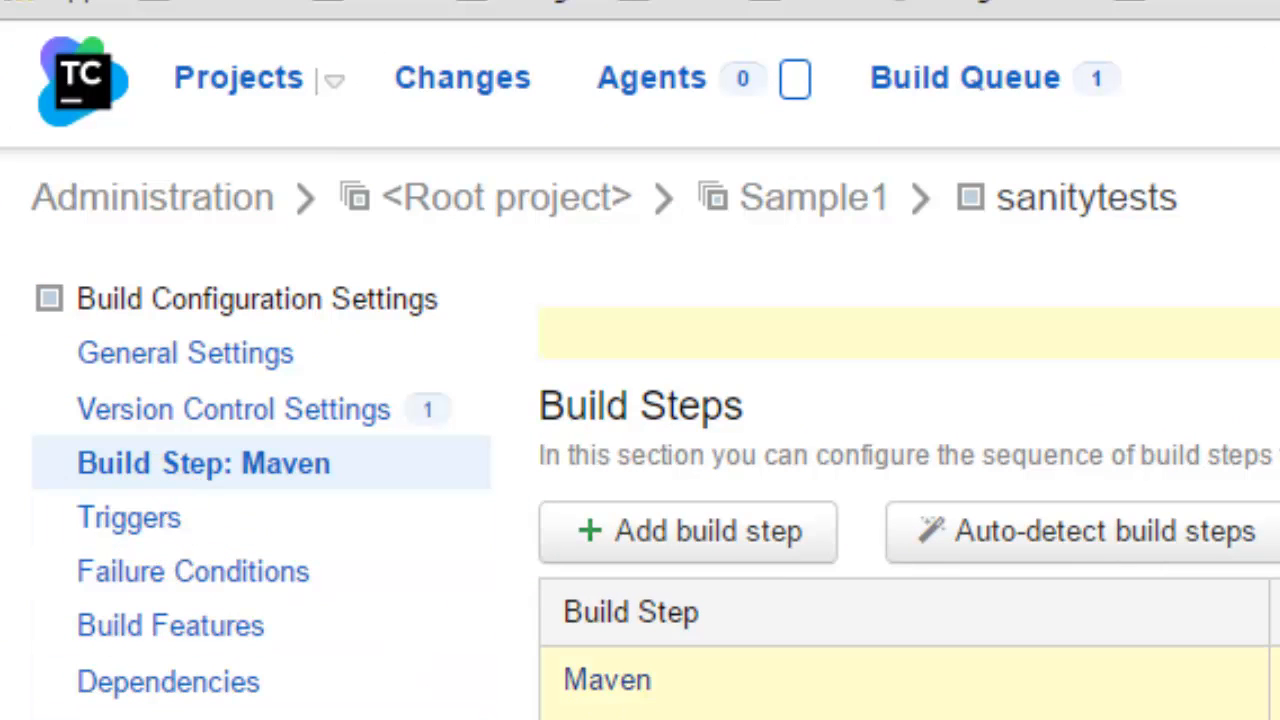
# Examine the trigger types offered for the sanitytests configuration, without adding a trigger.
pyautogui.click(706, 429)
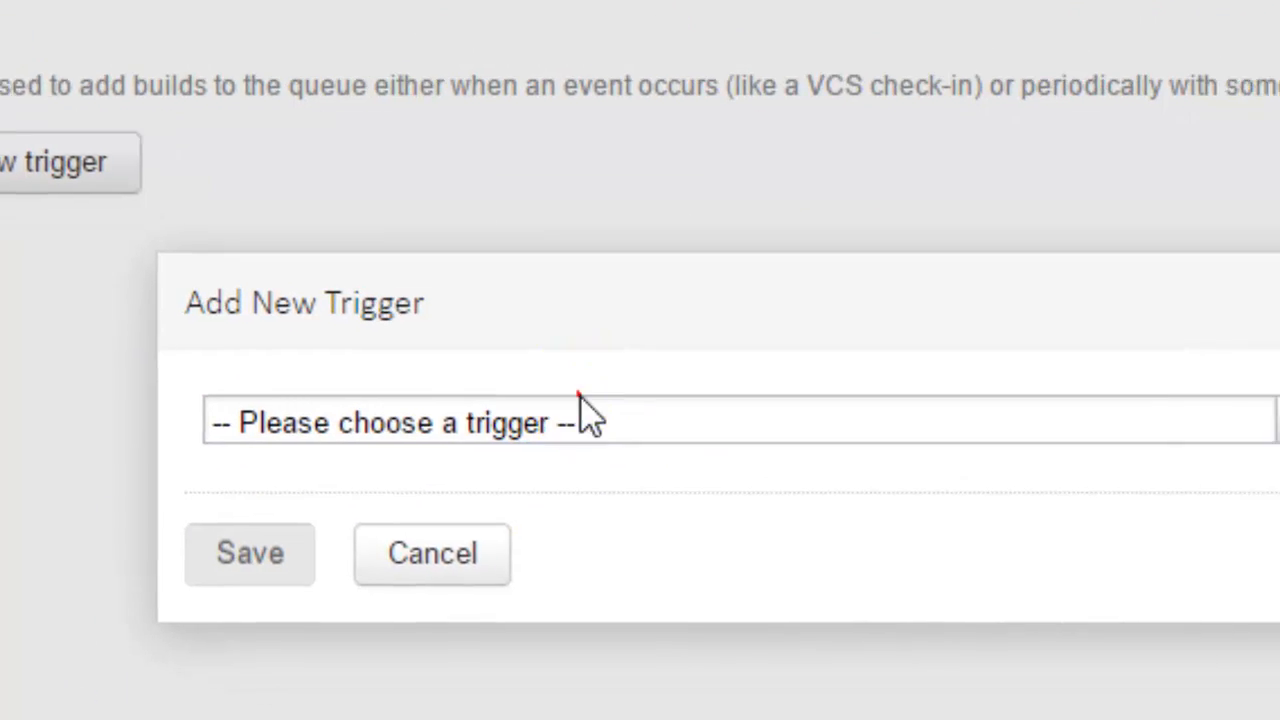
pyautogui.click(580, 409)
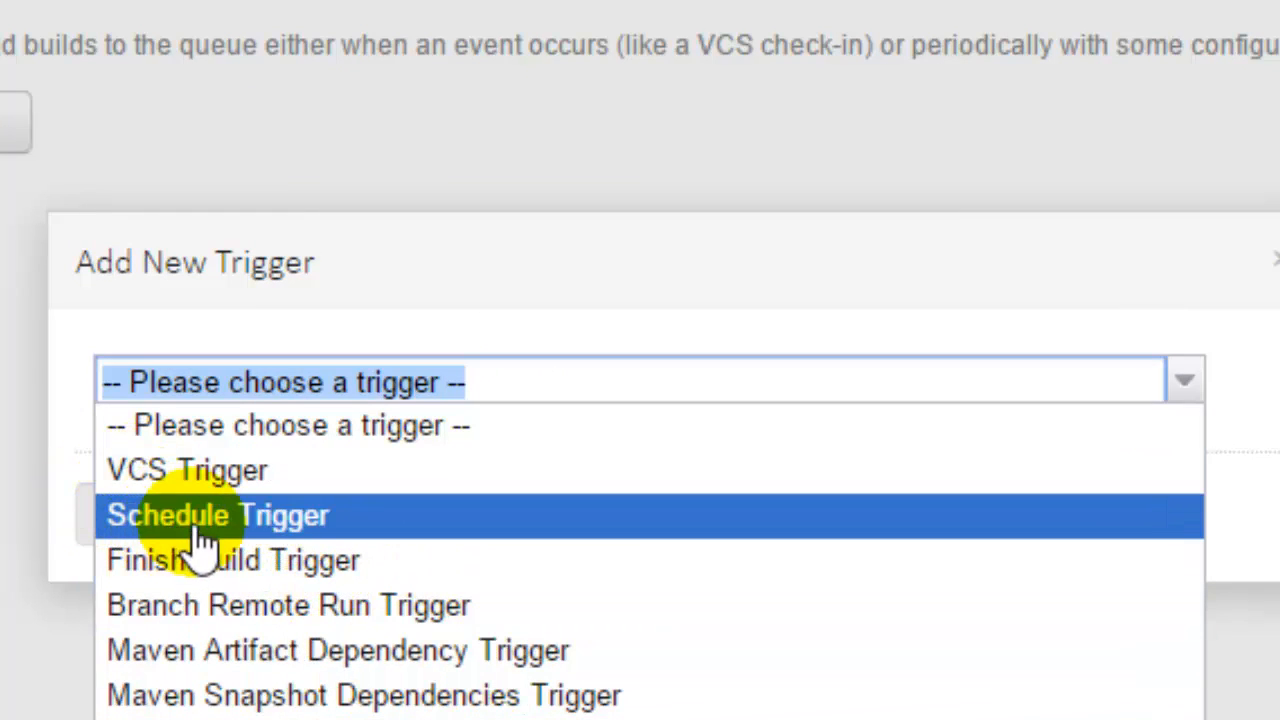
pyautogui.click(1272, 262)
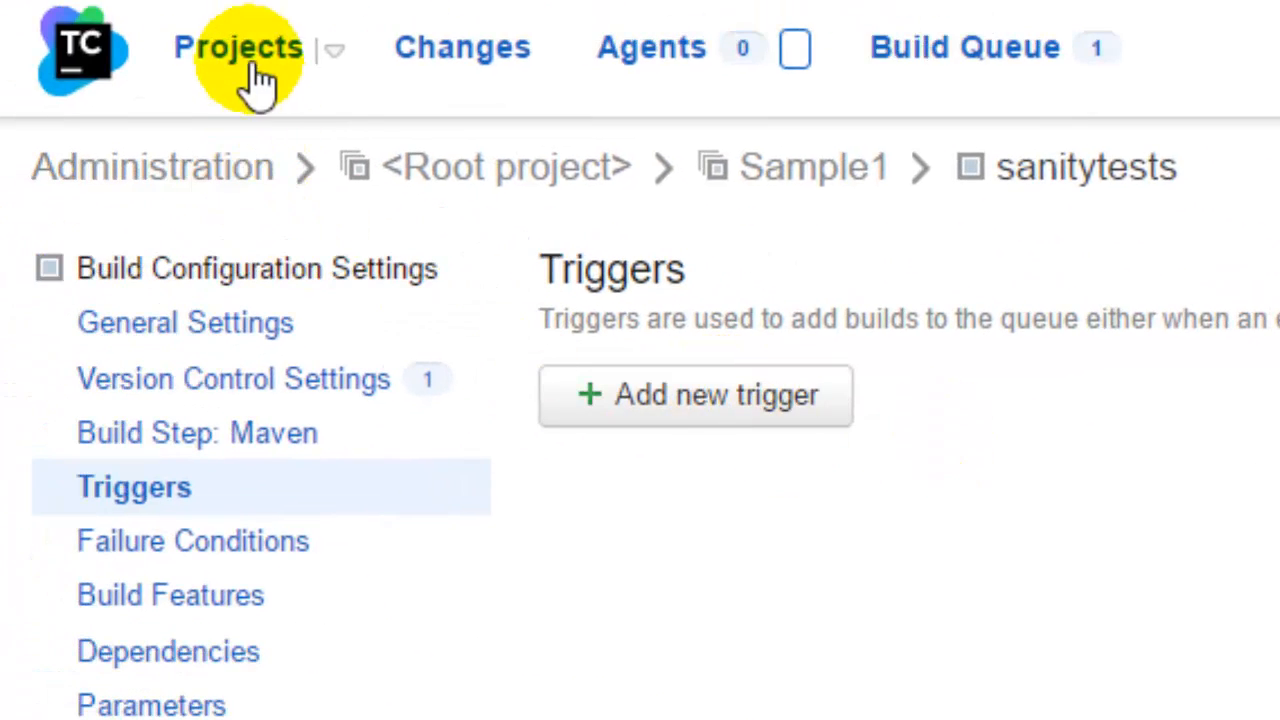
# Expand Sample1 in the projects overview and run the sanitytests build.
pyautogui.click(252, 68)
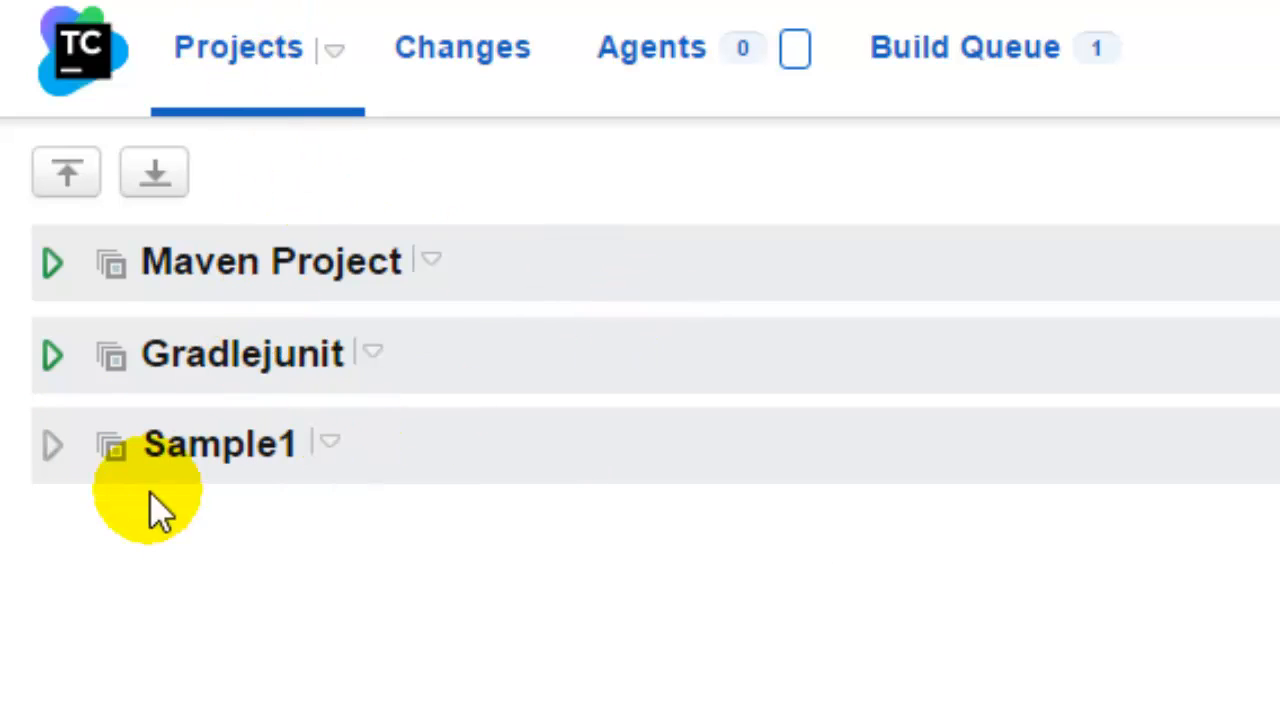
pyautogui.click(50, 452)
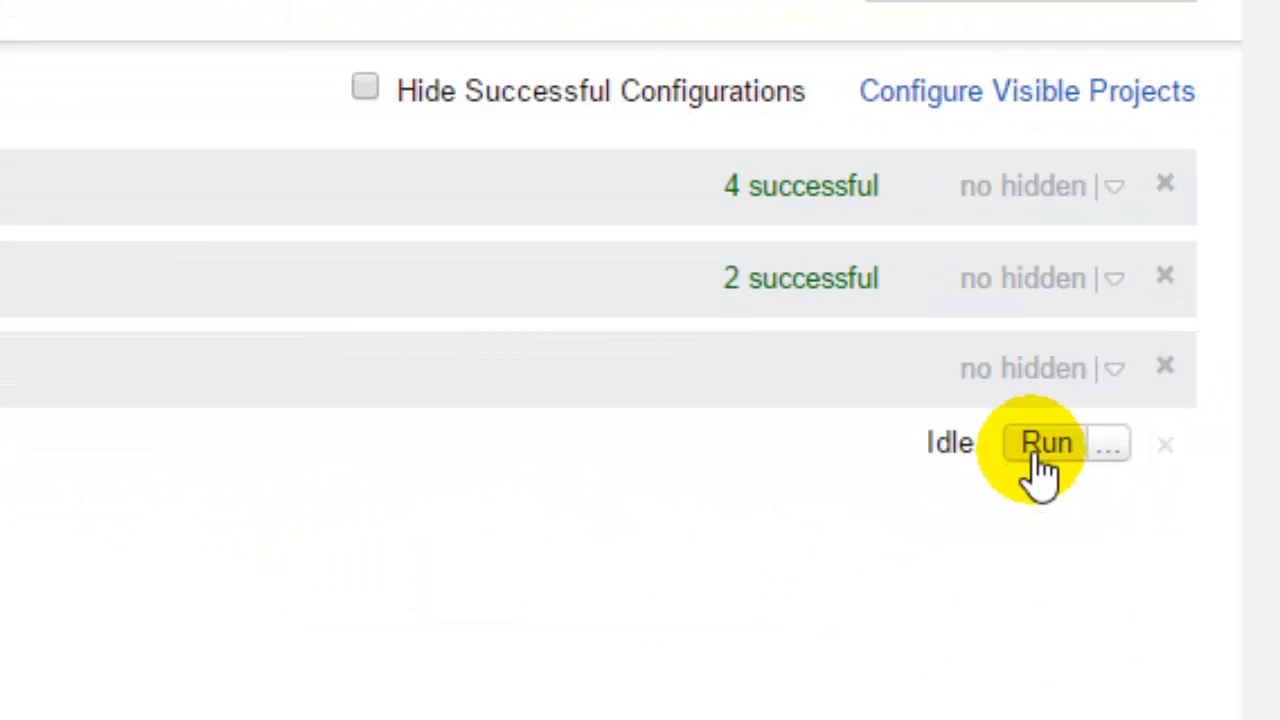
pyautogui.click(1045, 445)
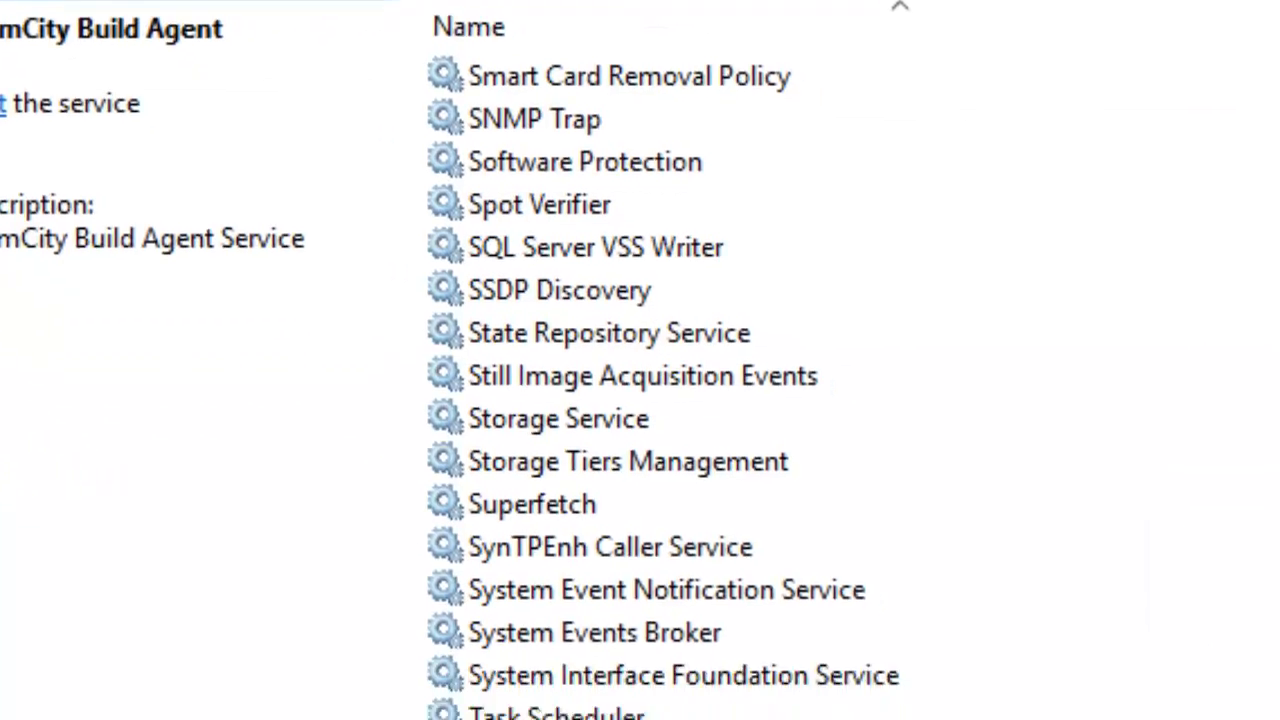
# Switch to Windows Services and start the TeamCity Build Agent service.
pyautogui.rightClick(740, 719)
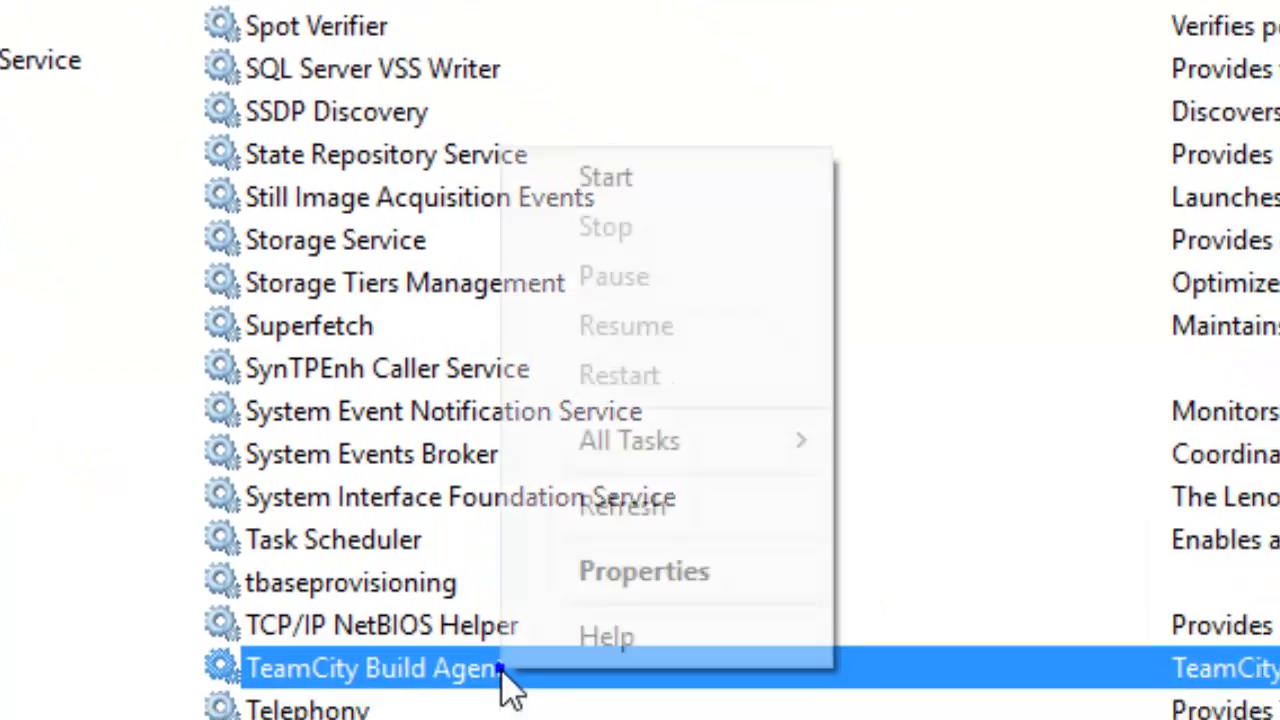
pyautogui.click(856, 365)
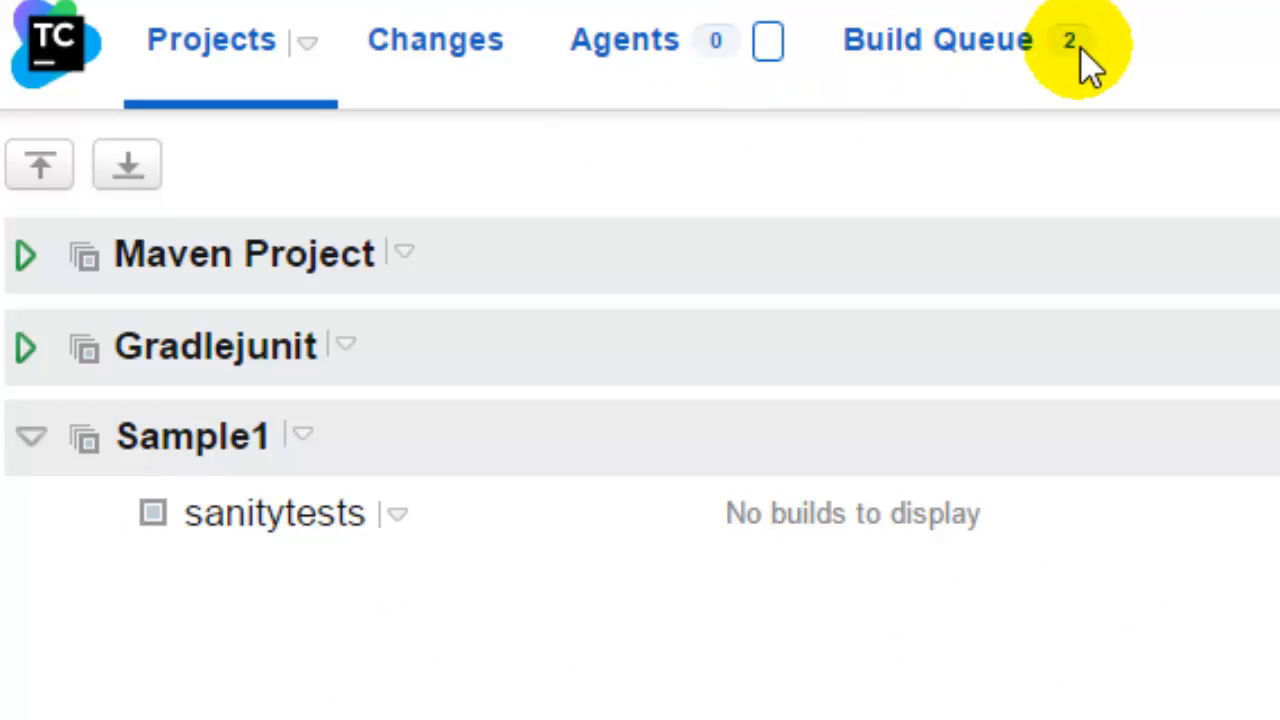
# Back in TeamCity, check the agent count and examine the builds under Maven Project, Gradlejunit and Sample1.
pyautogui.click(716, 40)
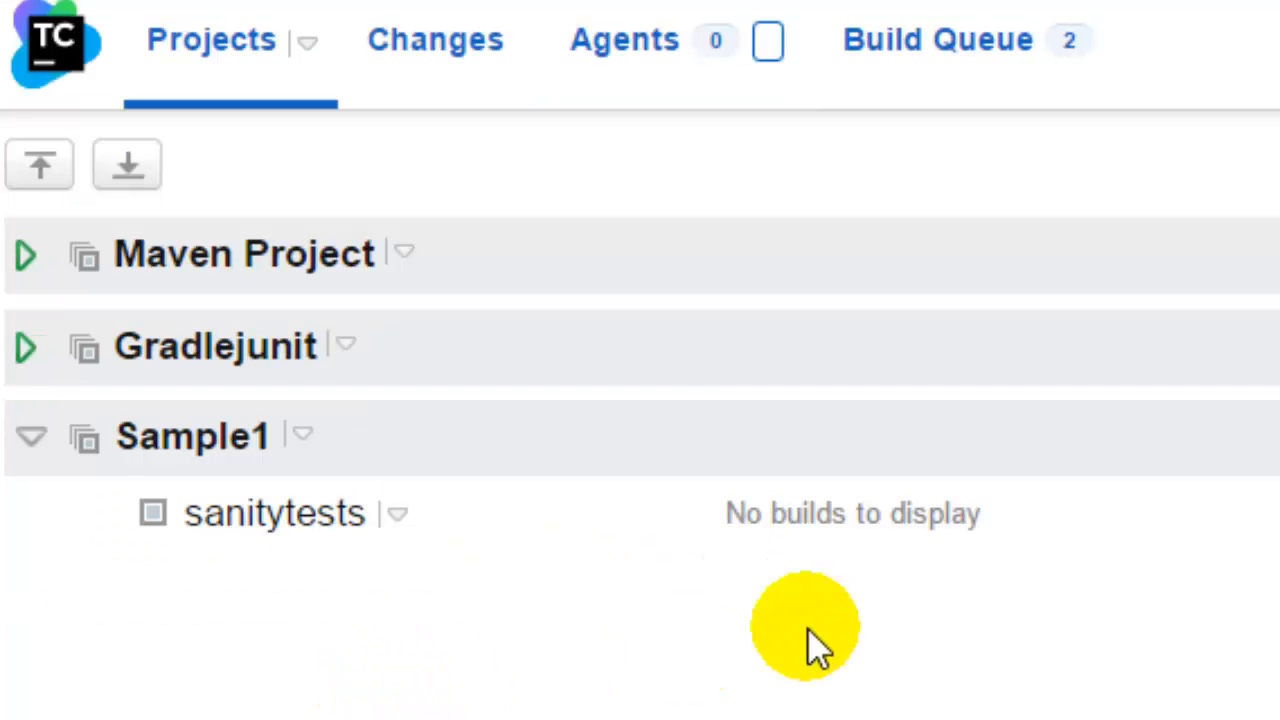
pyautogui.click(301, 436)
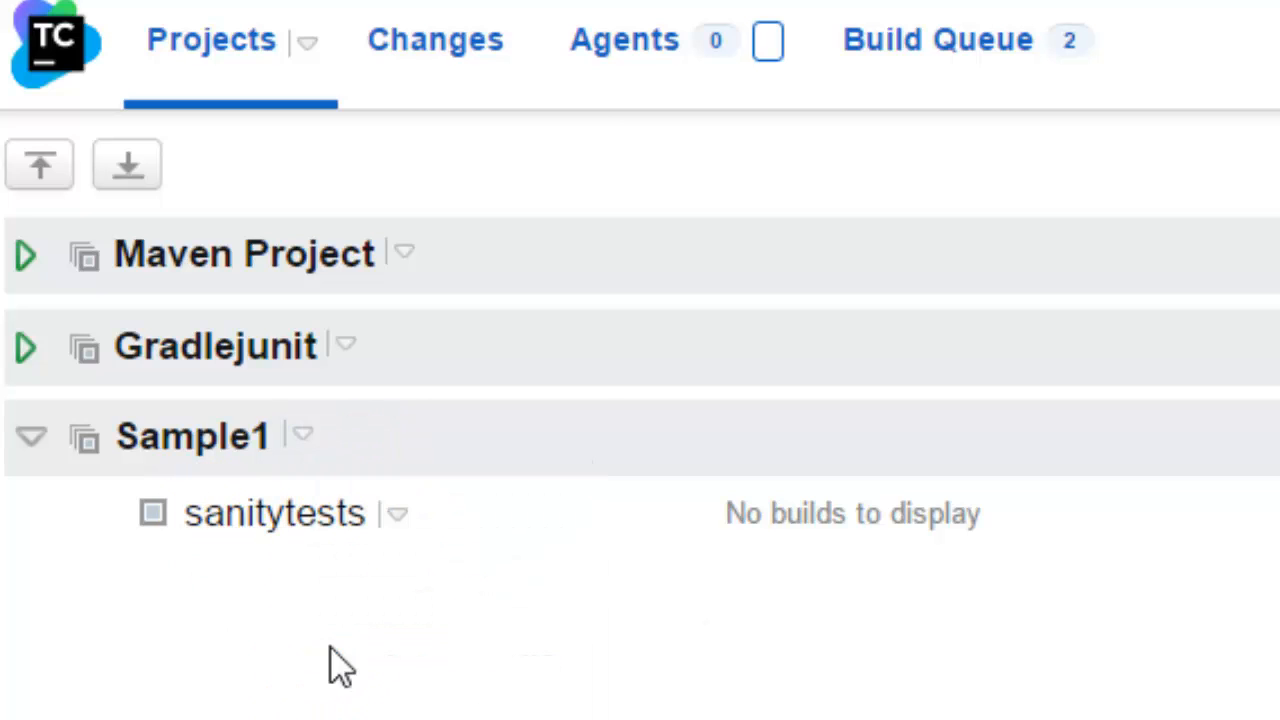
pyautogui.click(400, 516)
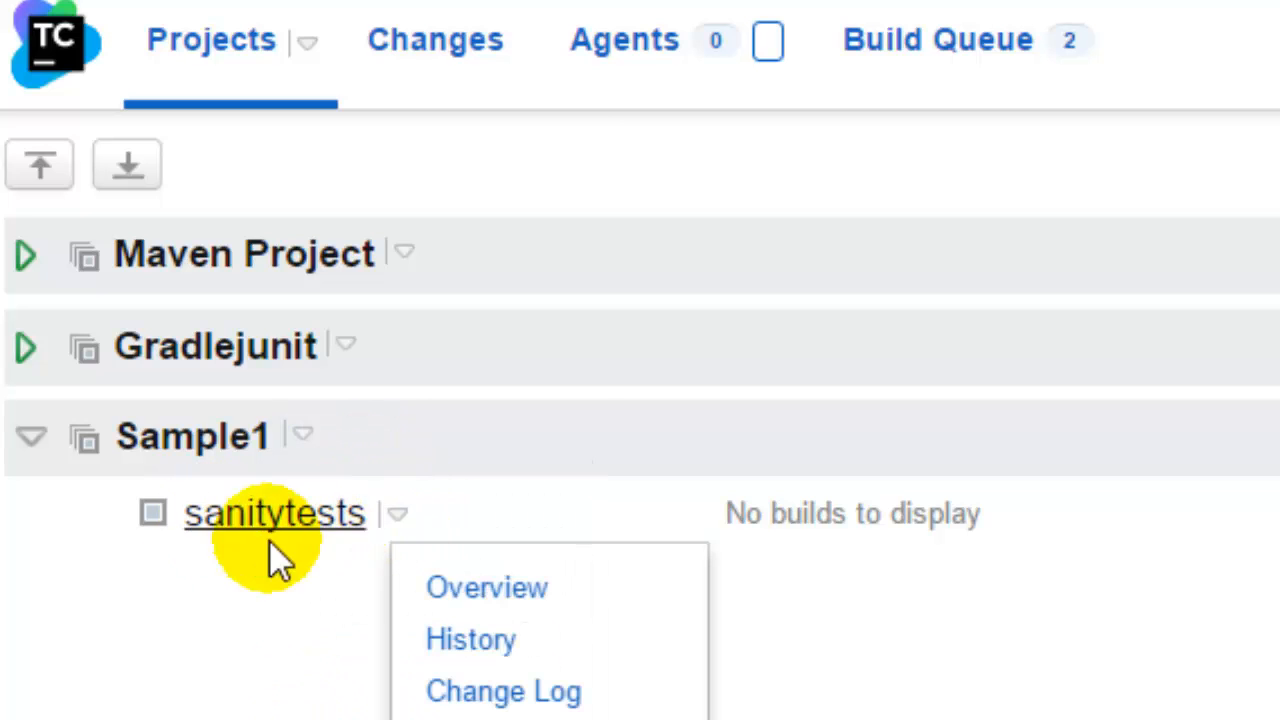
pyautogui.click(404, 252)
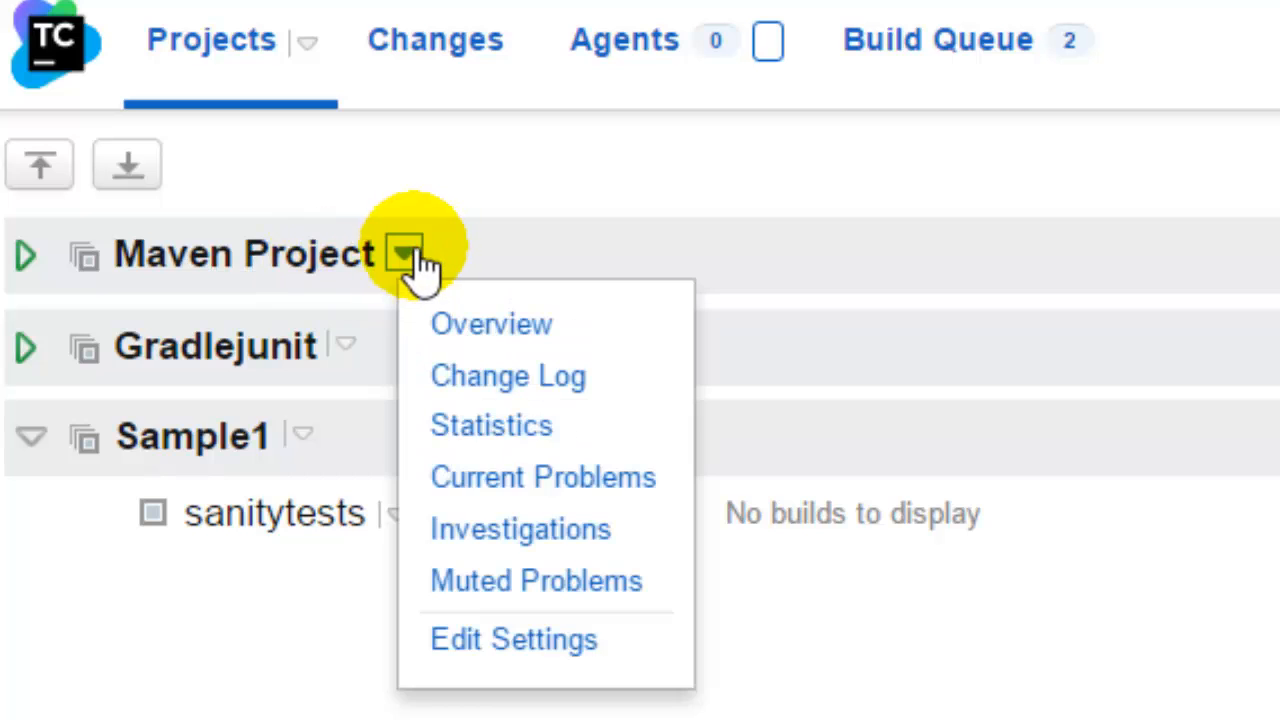
pyautogui.click(165, 685)
pyautogui.click(28, 257)
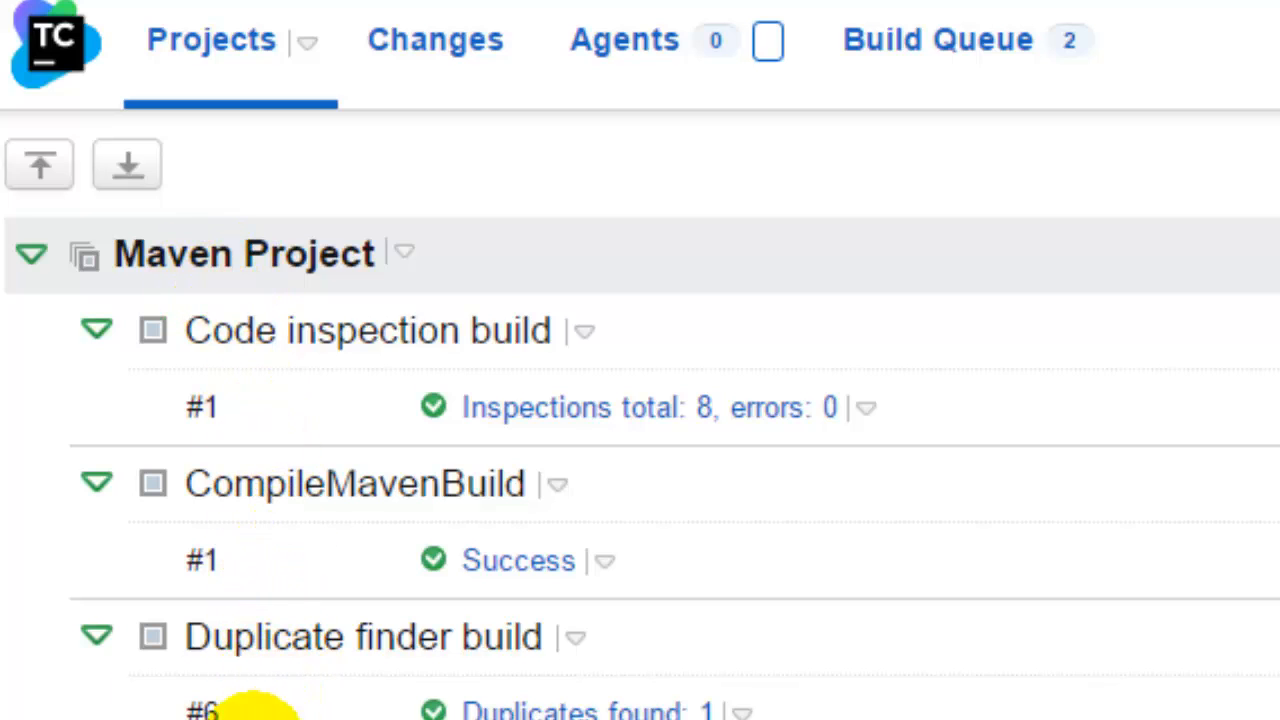
pyautogui.click(32, 250)
pyautogui.click(28, 348)
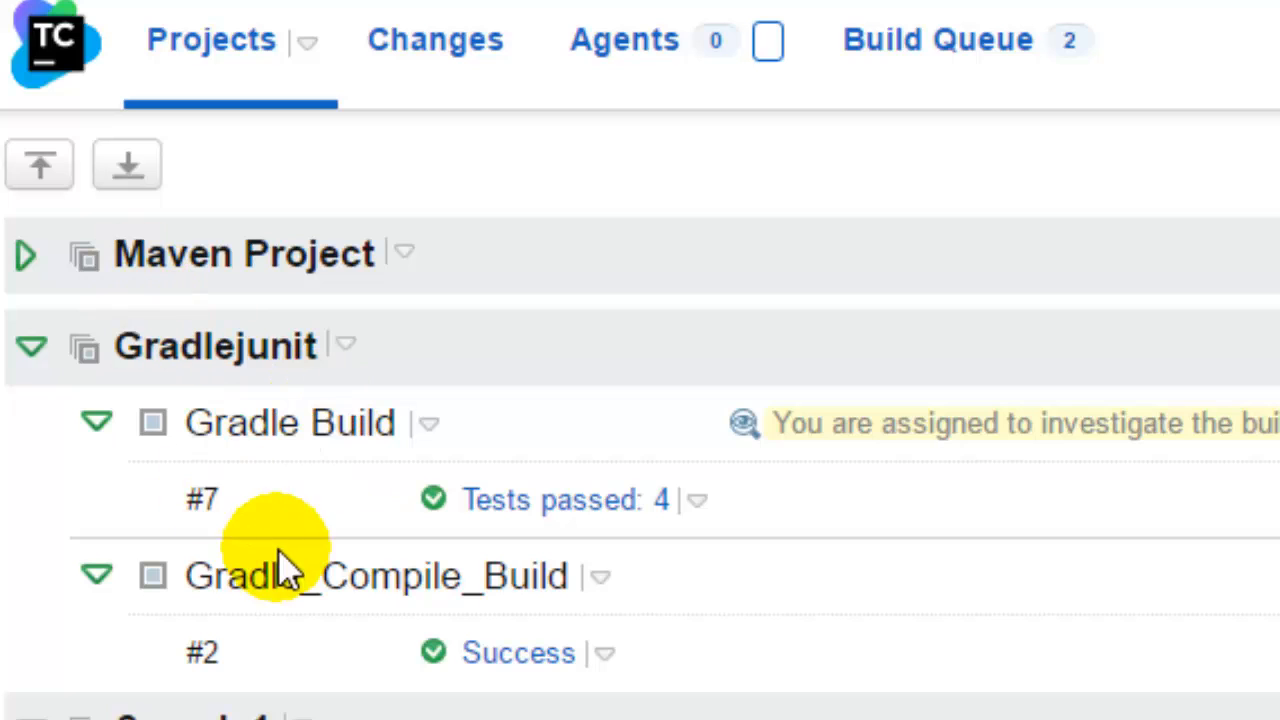
pyautogui.click(30, 350)
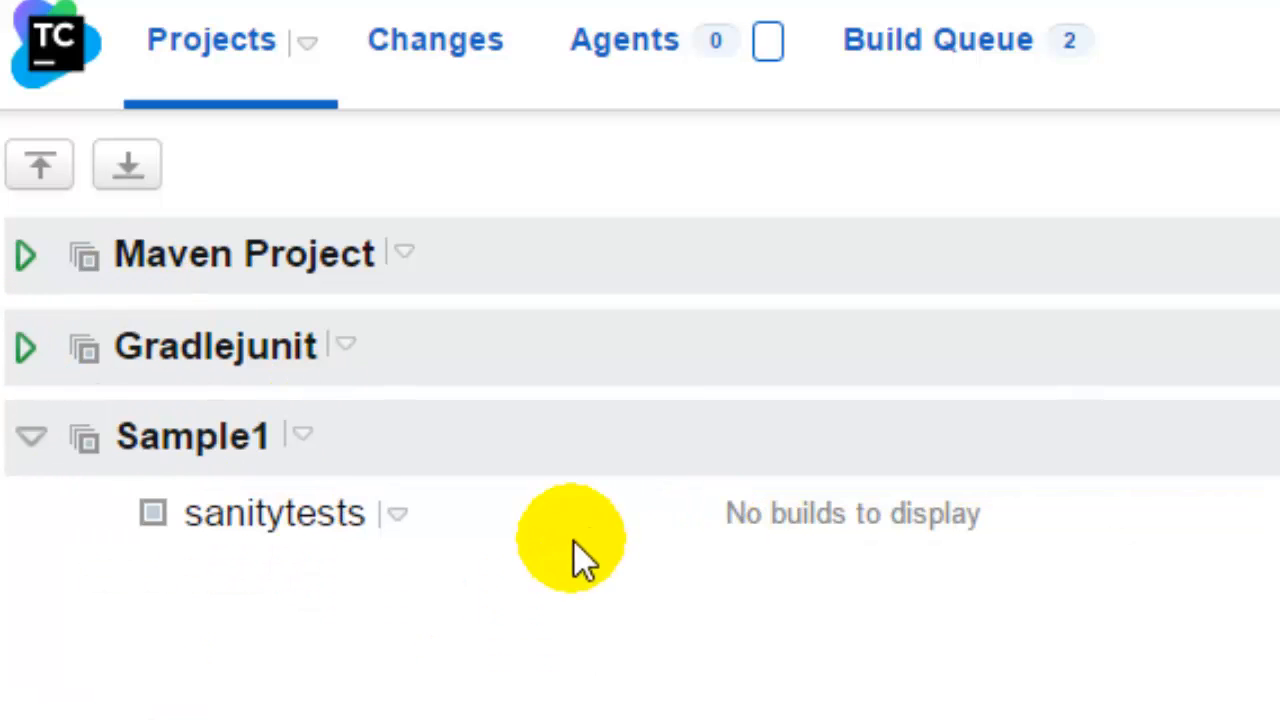
pyautogui.click(396, 515)
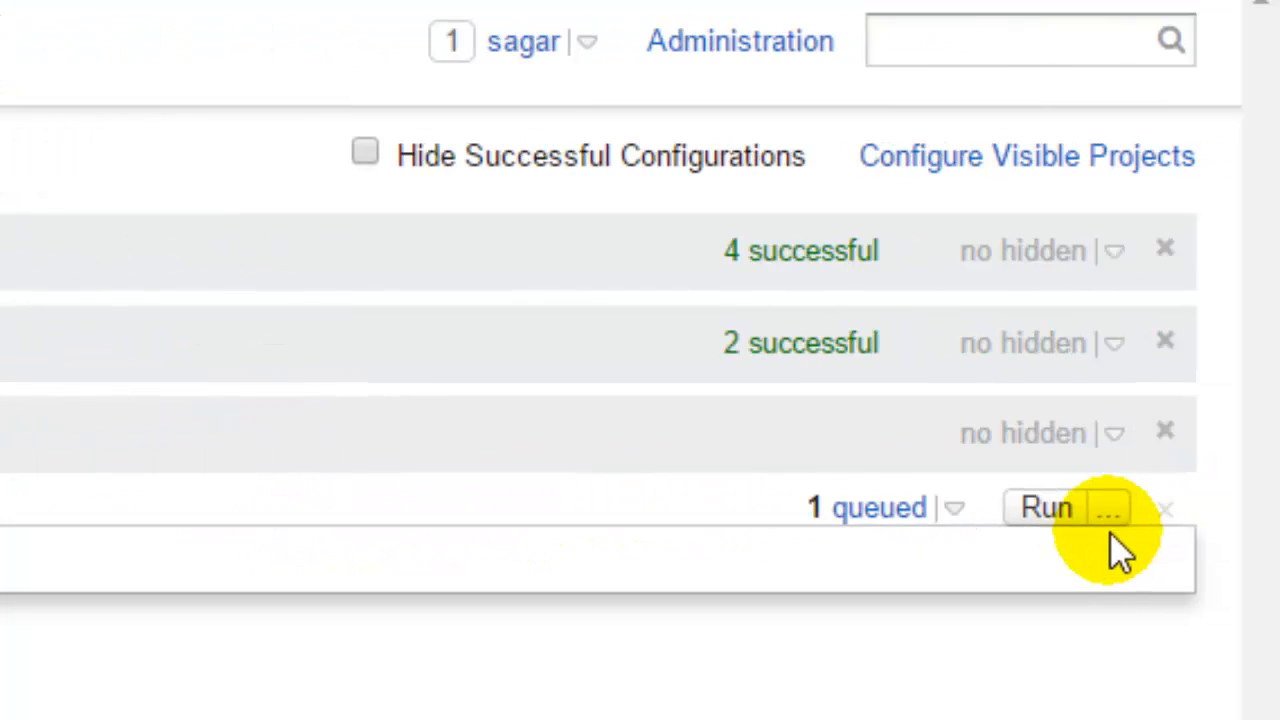
pyautogui.click(309, 548)
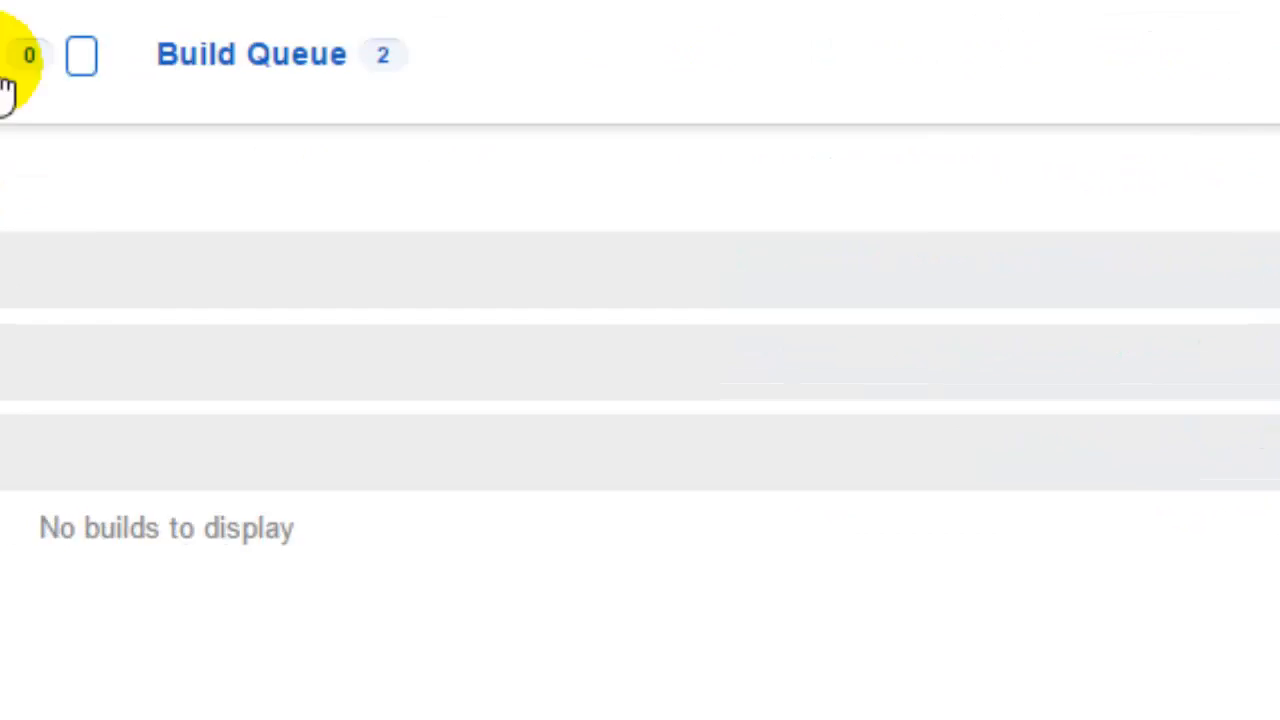
# Try to remove the first build listed in the build queue, without adding a comment.
pyautogui.click(1020, 65)
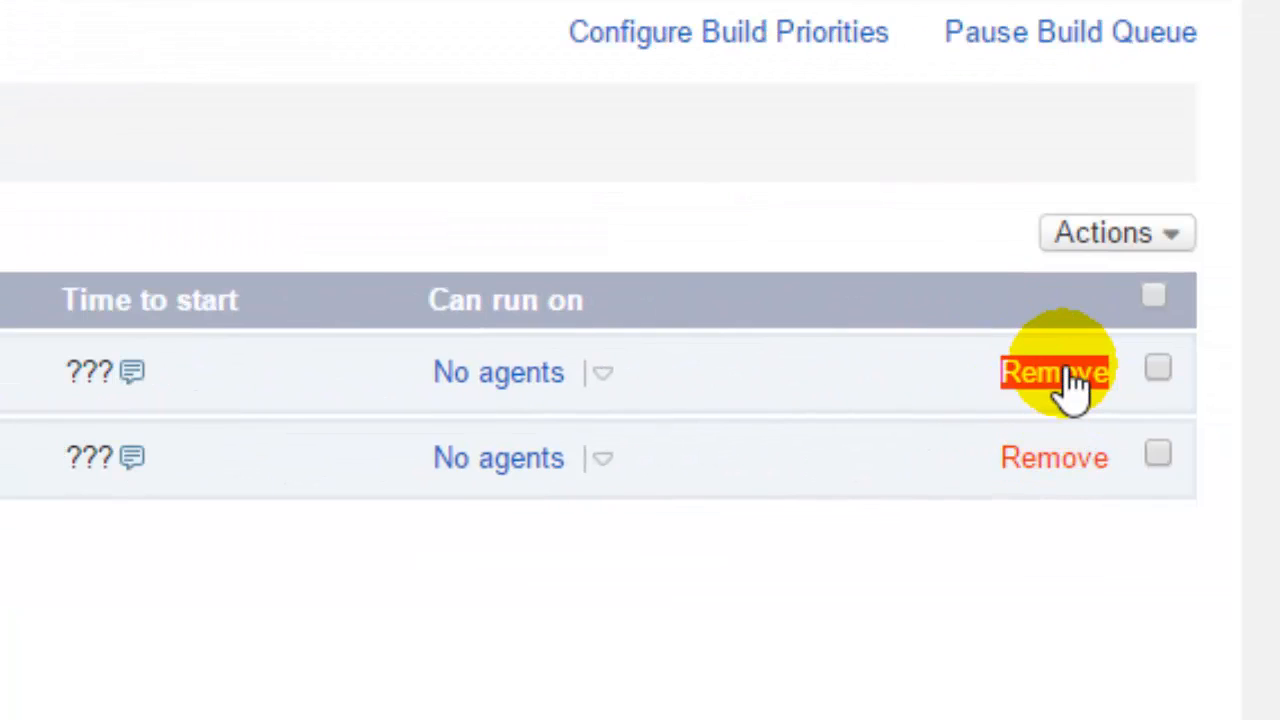
pyautogui.click(1070, 378)
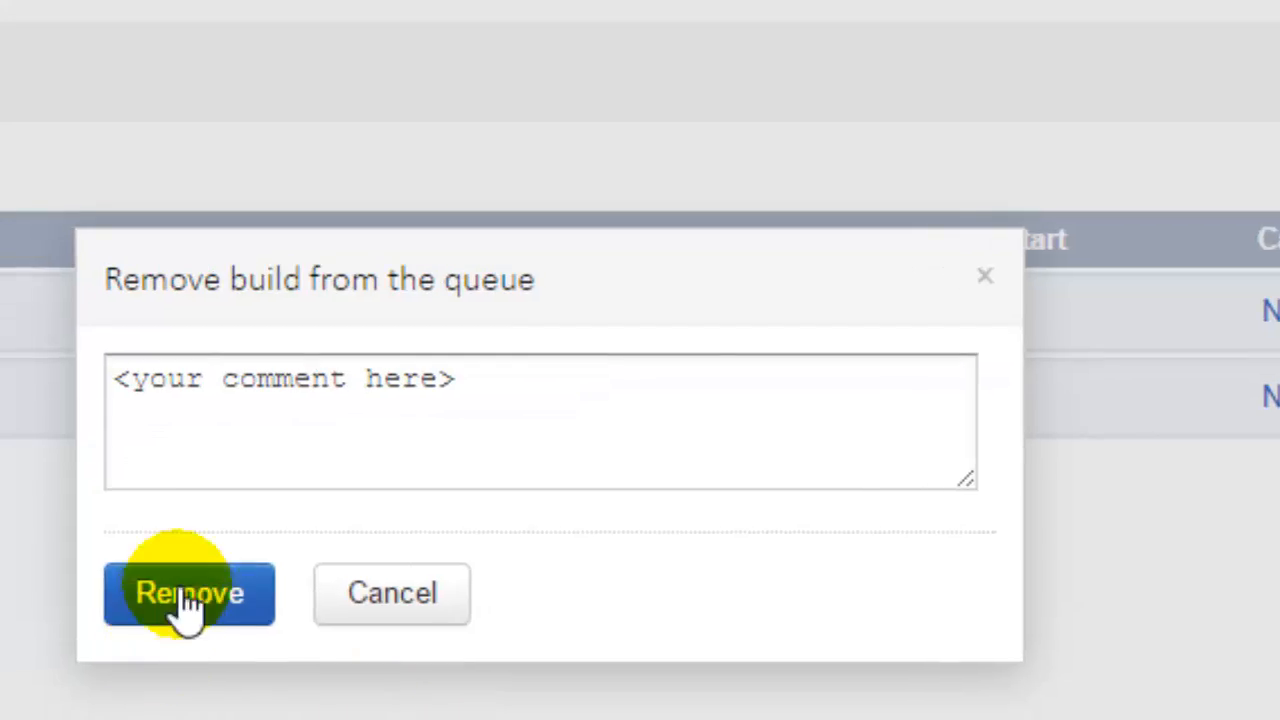
pyautogui.click(185, 595)
pyautogui.click(185, 588)
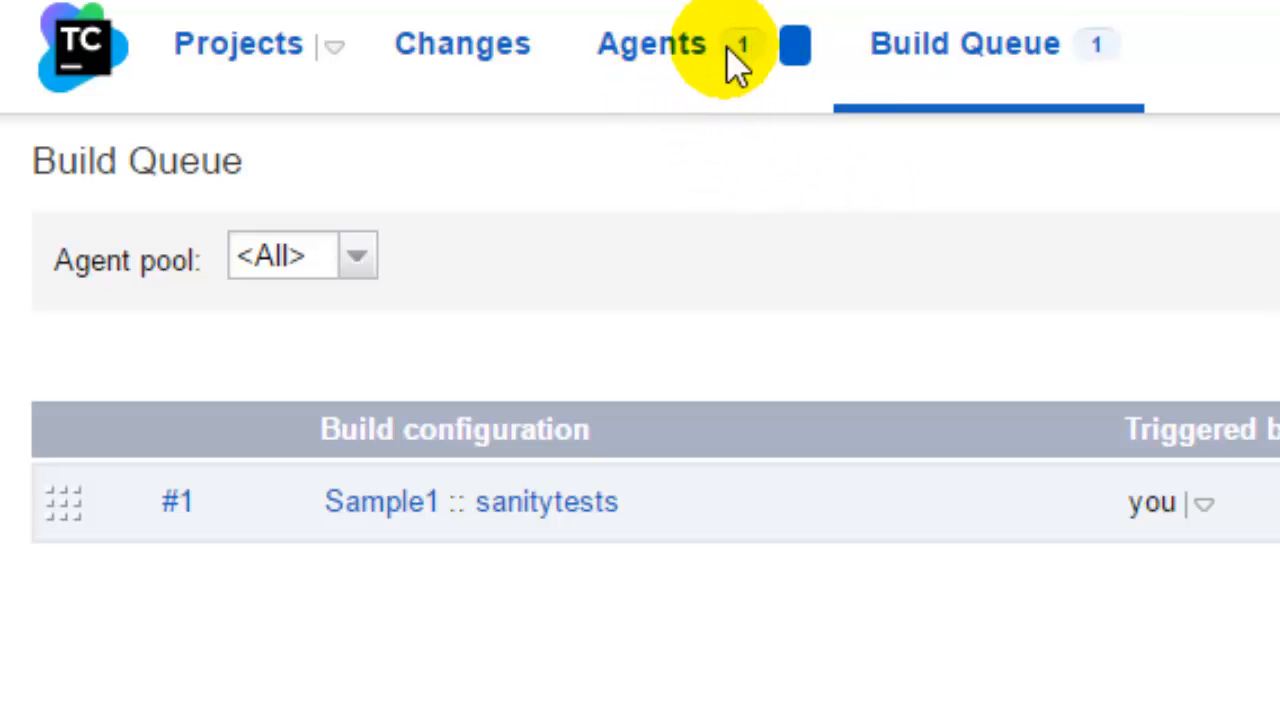
# Stop the Maven Project CompileMavenBuild running on the connected agent, without re-adding it to the queue.
pyautogui.click(664, 42)
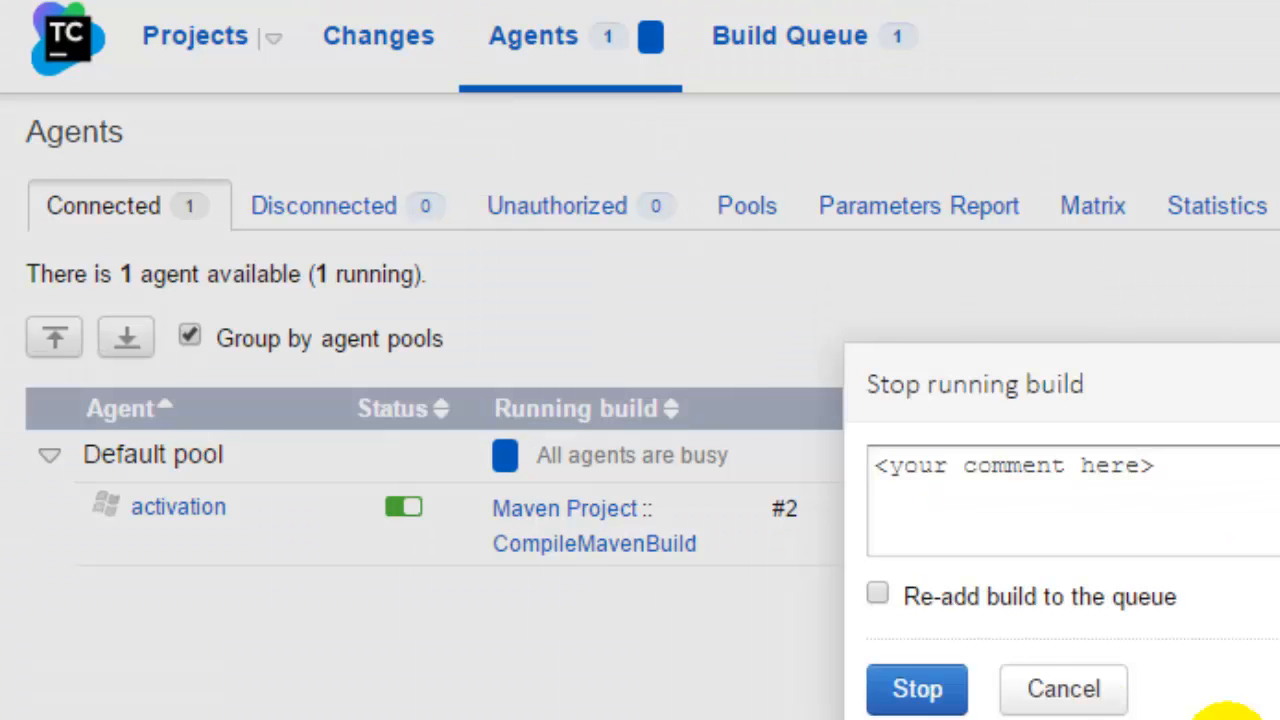
pyautogui.click(909, 688)
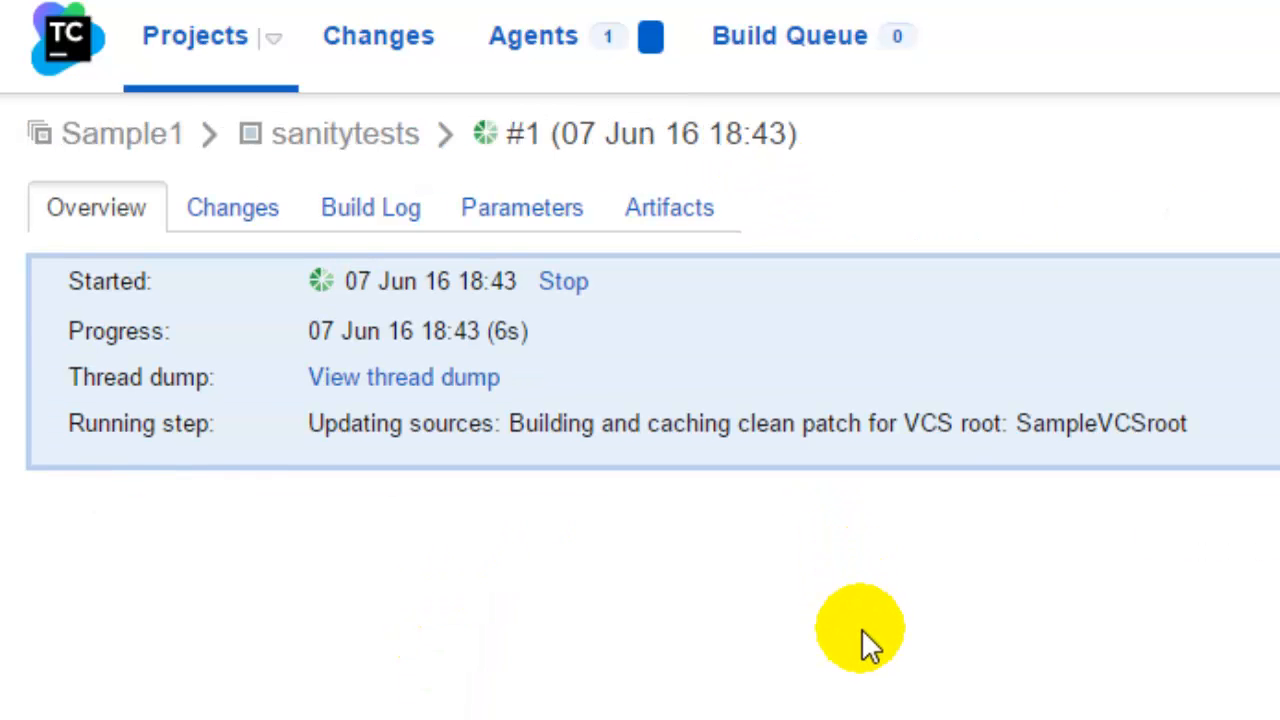
# Open the build log of the running sanitytests build #1.
pyautogui.click(394, 218)
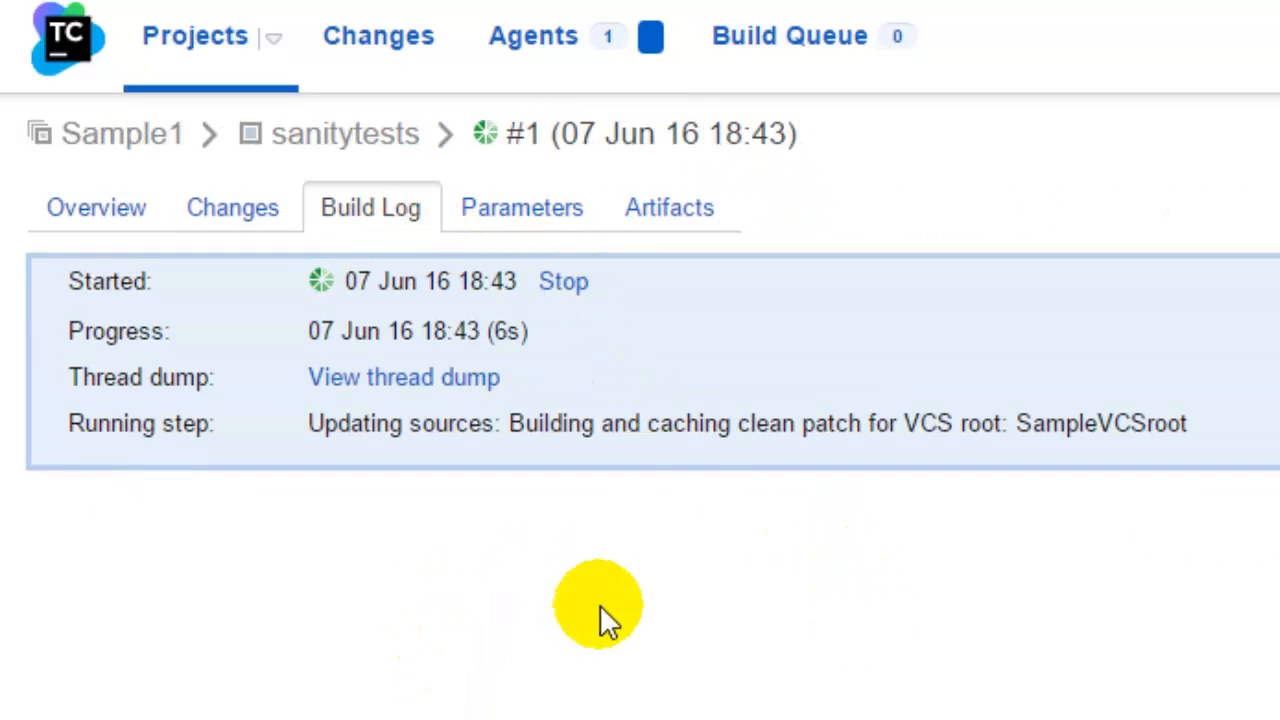